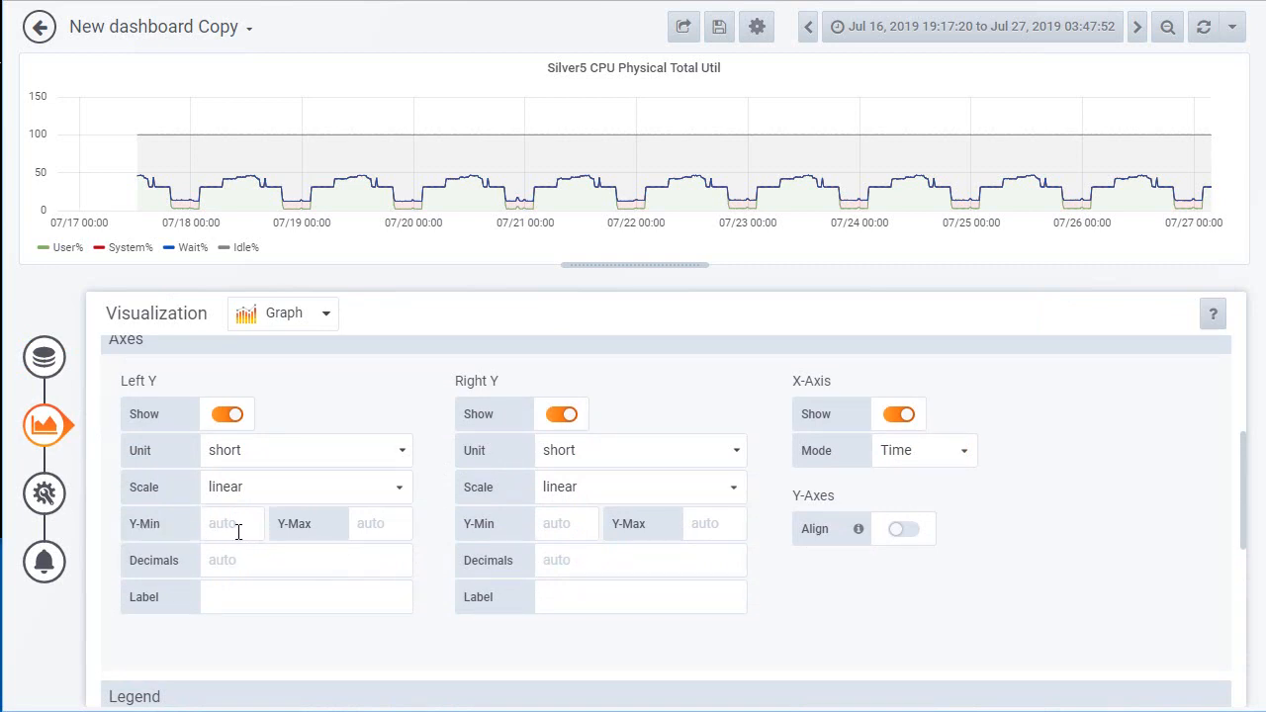
Step: Set the left Y-axis maximum of the Silver5 CPU Physical Total Util graph to 105 and return to the dashboard
{"action": "left_click", "coordinate": [359, 526]}
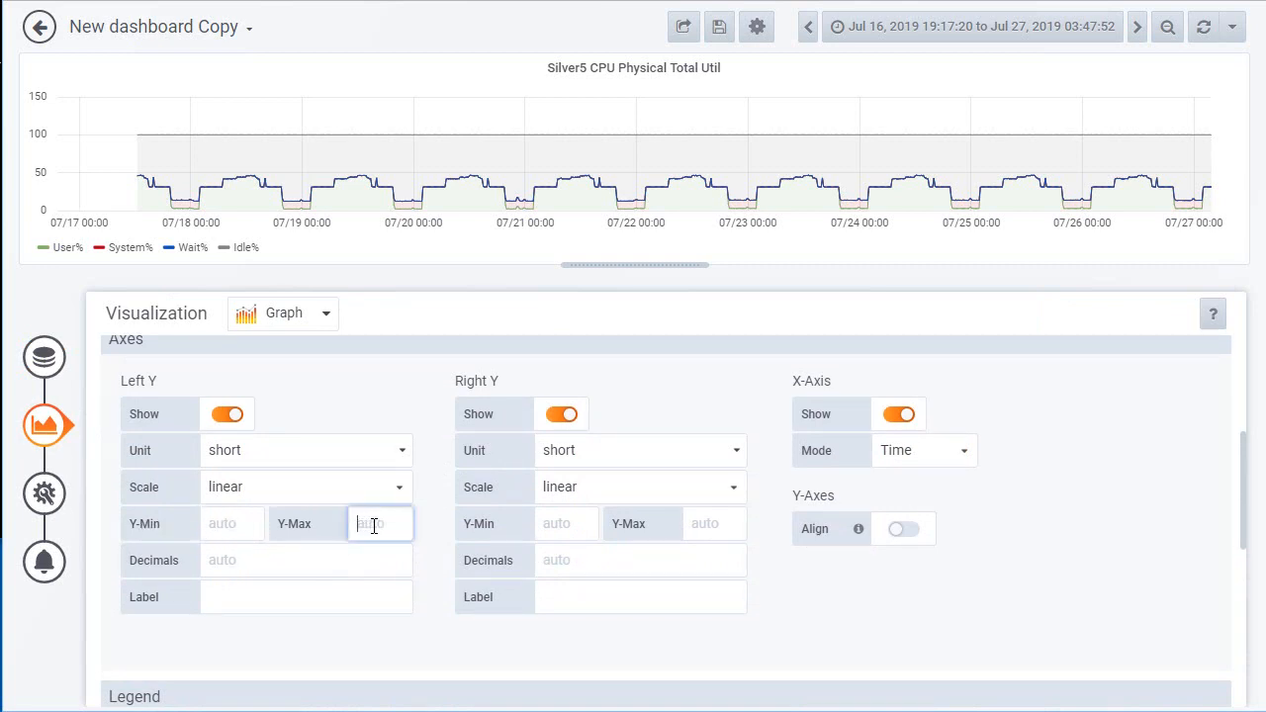
{"action": "type", "text": "105"}
{"action": "left_click", "coordinate": [39, 27]}
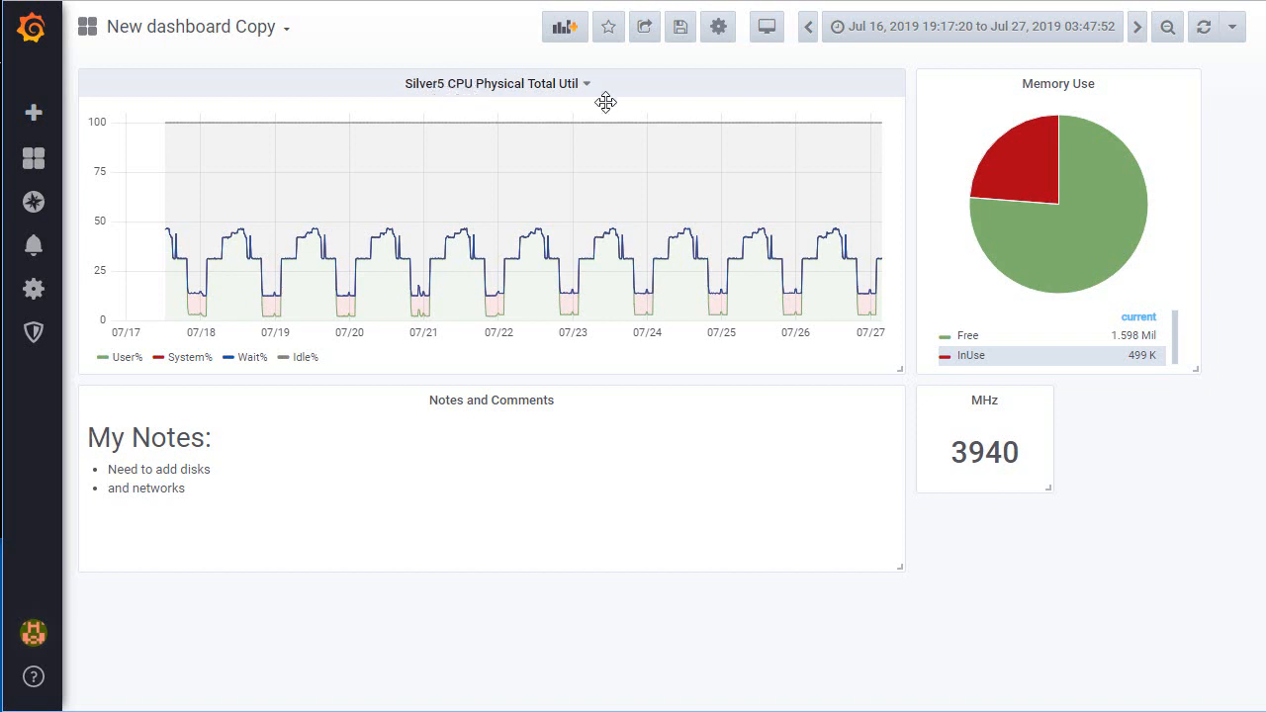
Step: Inspect the queries behind the Memory Use panel, then return to the dashboard
{"action": "left_click", "coordinate": [1057, 85]}
{"action": "left_click", "coordinate": [1045, 141]}
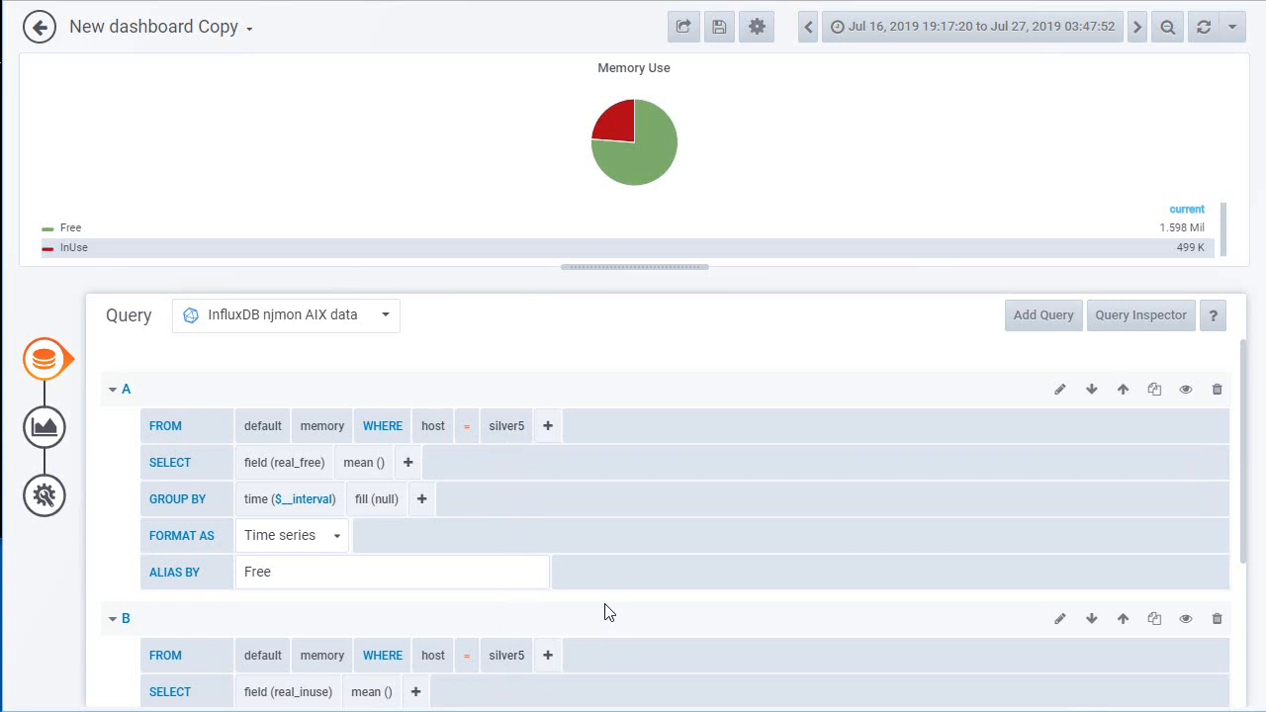
{"action": "left_click", "coordinate": [39, 29]}
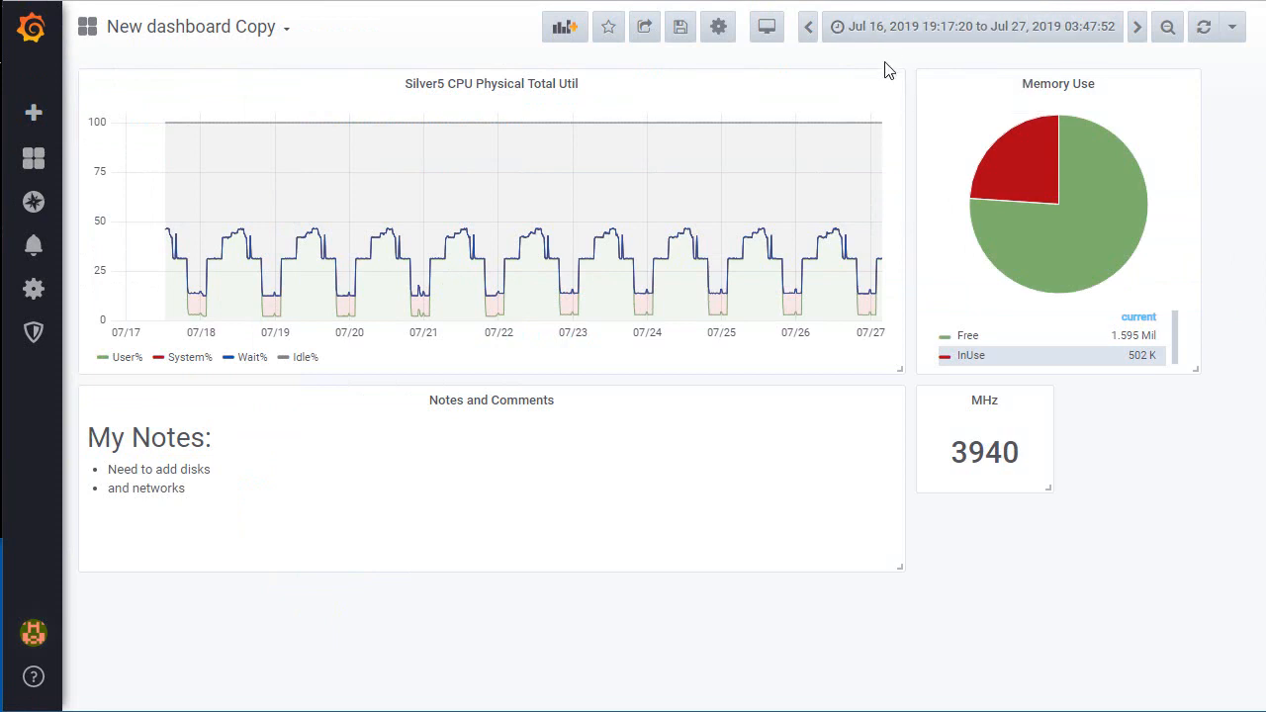
Step: Save the dashboard with the change note "july30"
{"action": "left_click", "coordinate": [680, 28]}
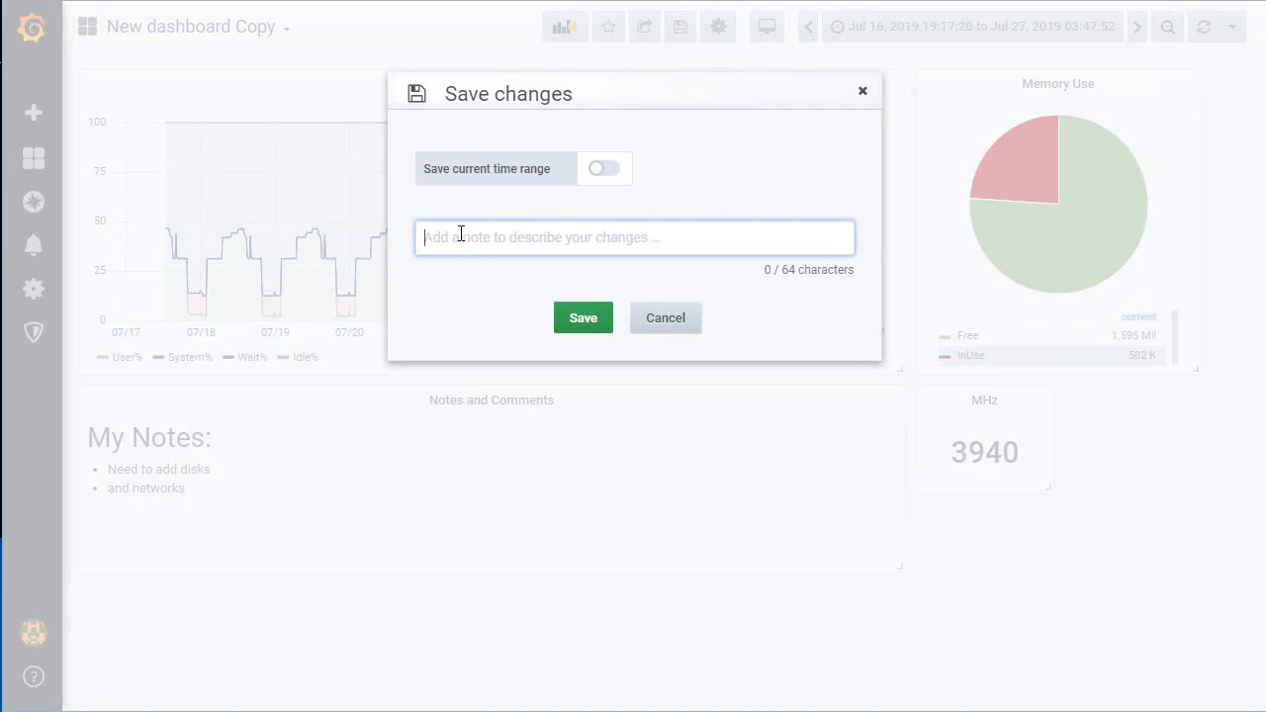
{"action": "type", "text": "july30"}
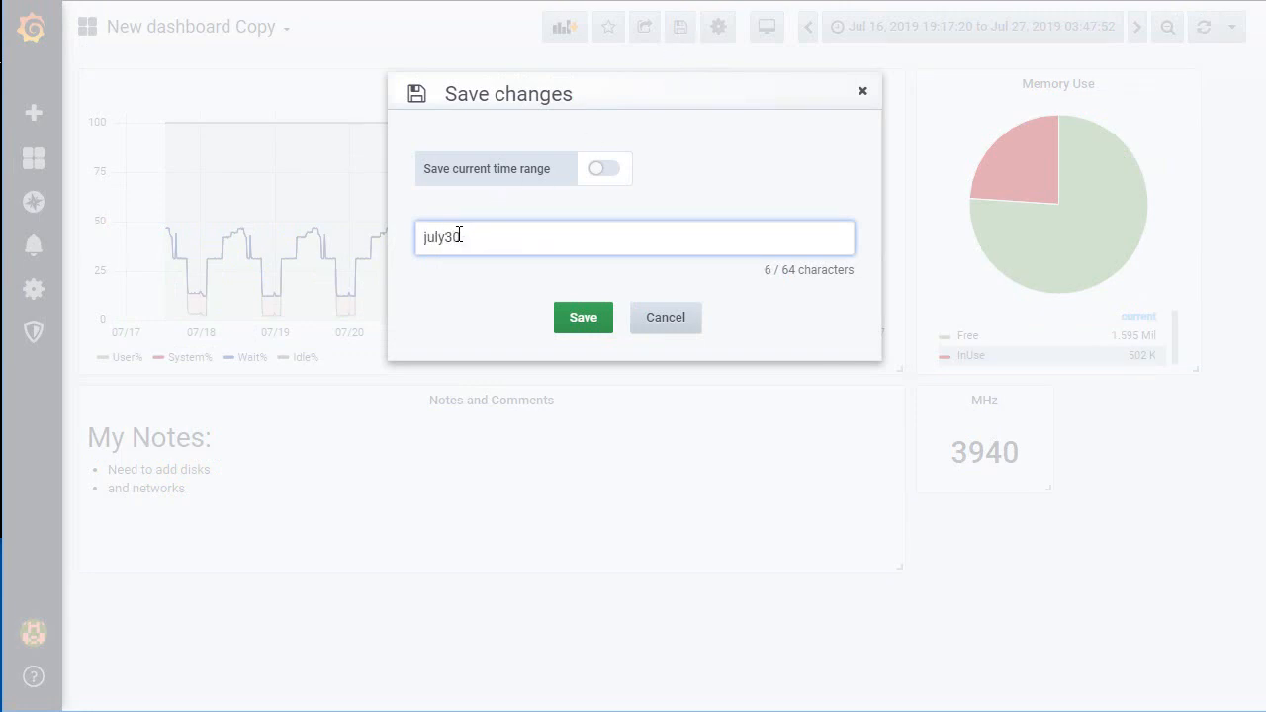
{"action": "key", "text": "Return"}
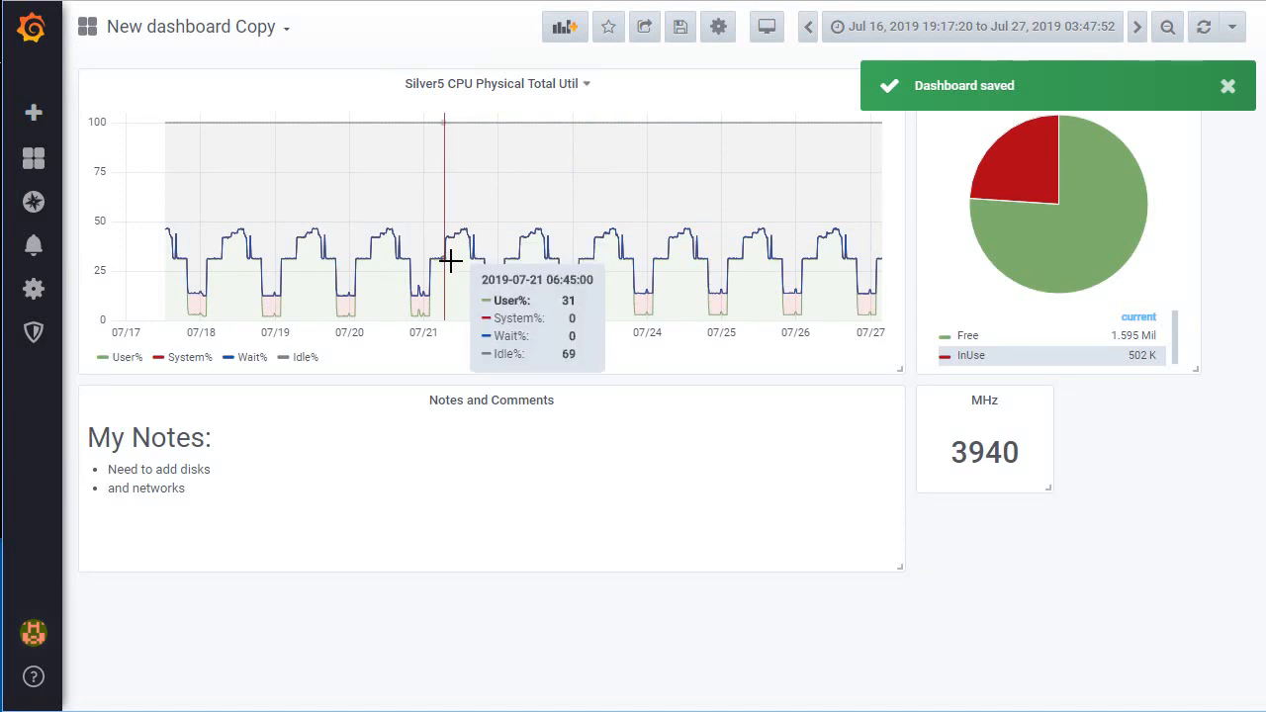
Step: Start a new dashboard variable in the dashboard settings and name it AIXHOST
{"action": "left_click", "coordinate": [719, 35]}
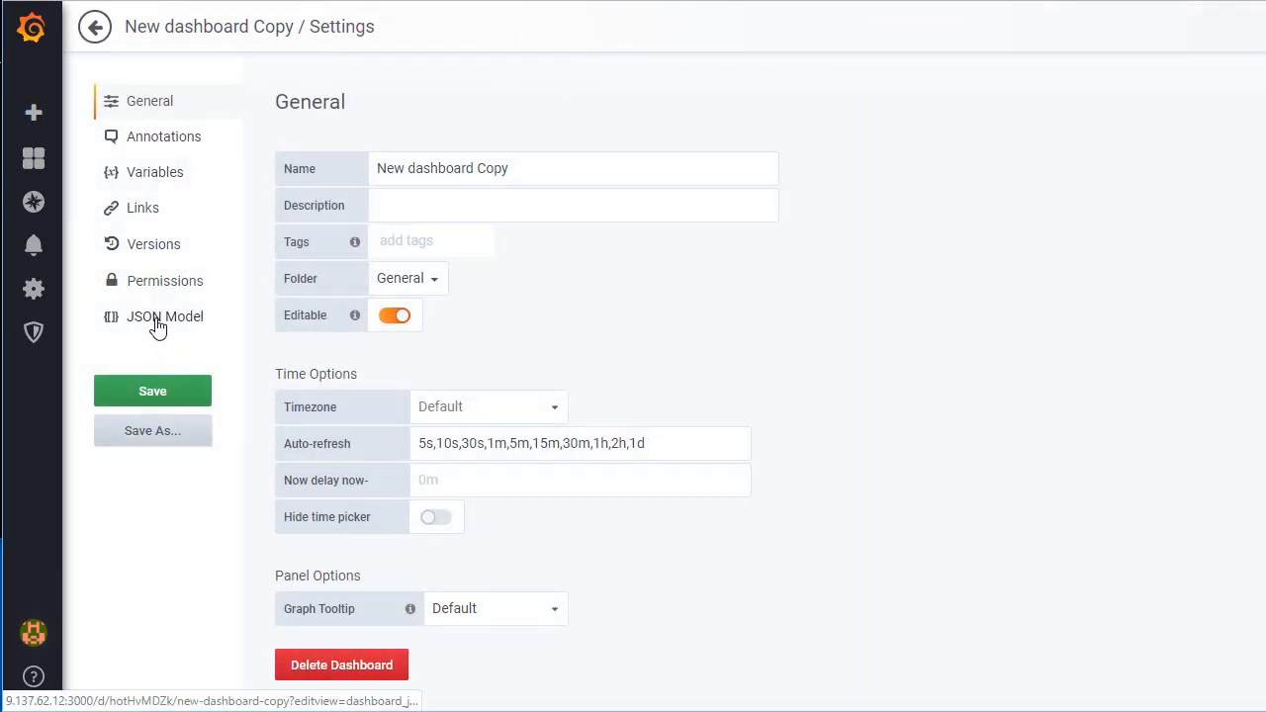
{"action": "left_click", "coordinate": [150, 178]}
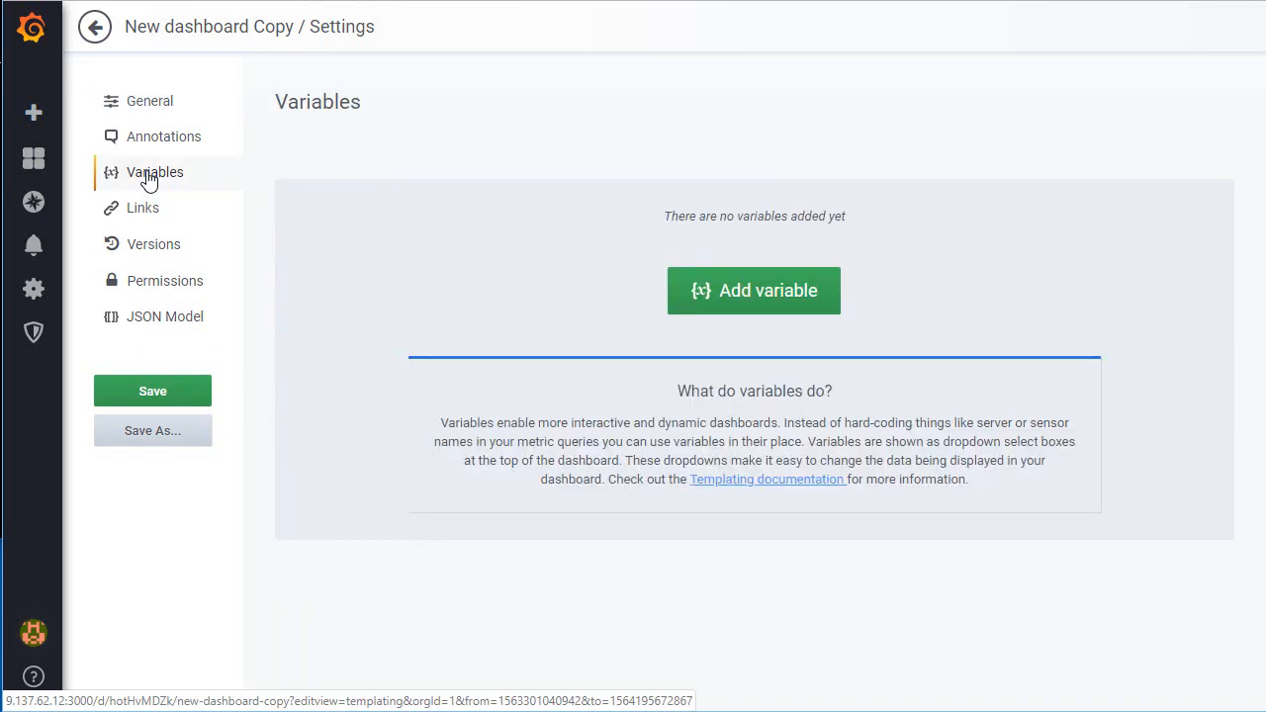
{"action": "left_click", "coordinate": [759, 299]}
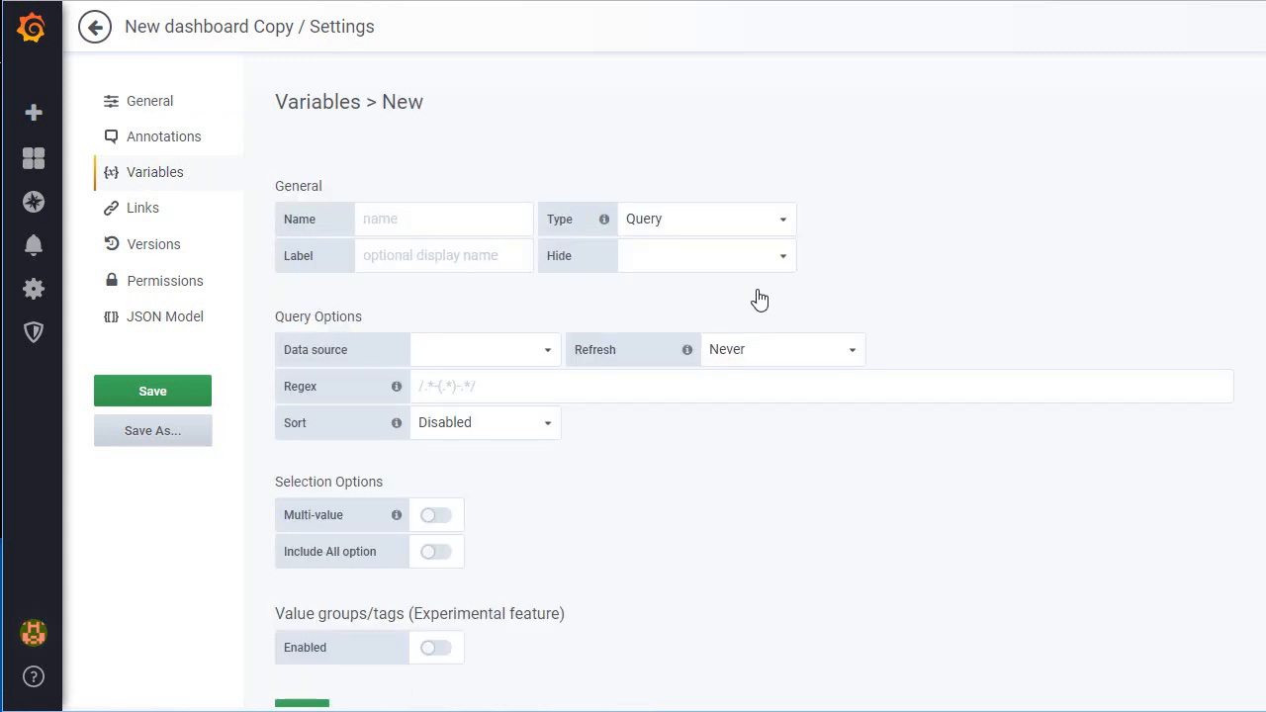
{"action": "left_click", "coordinate": [374, 218]}
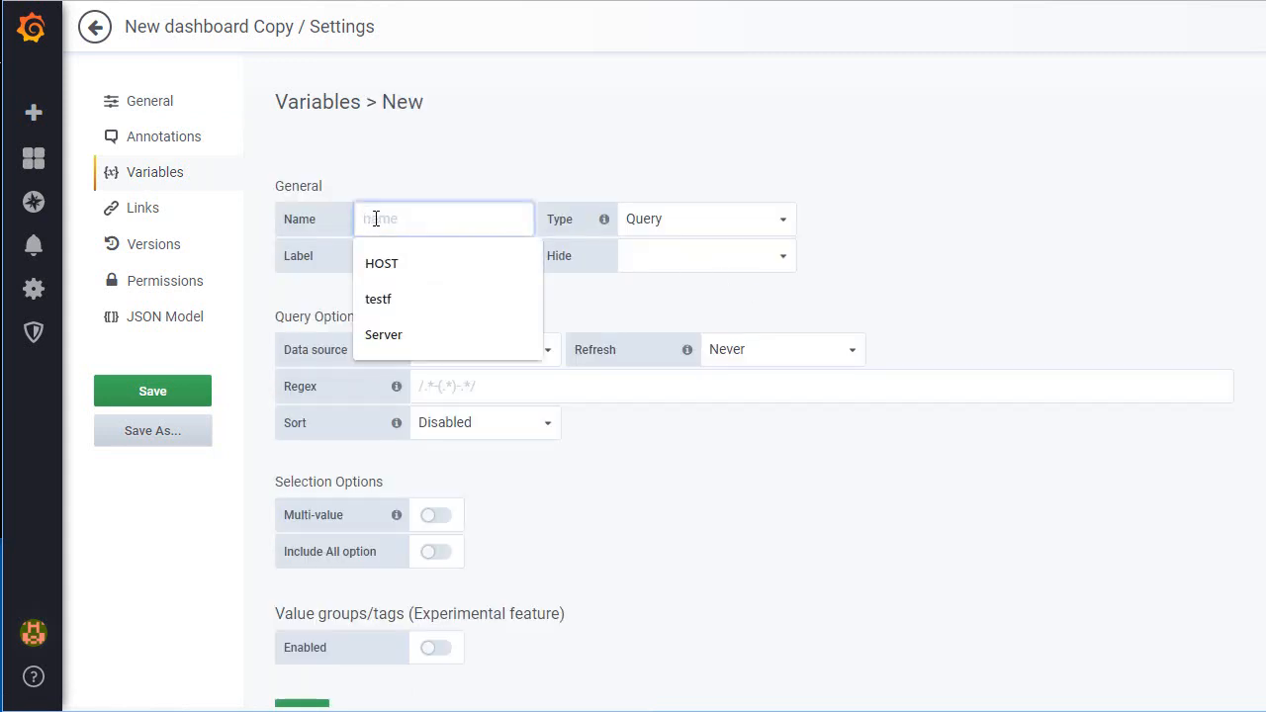
{"action": "type", "text": "AXHOS"}
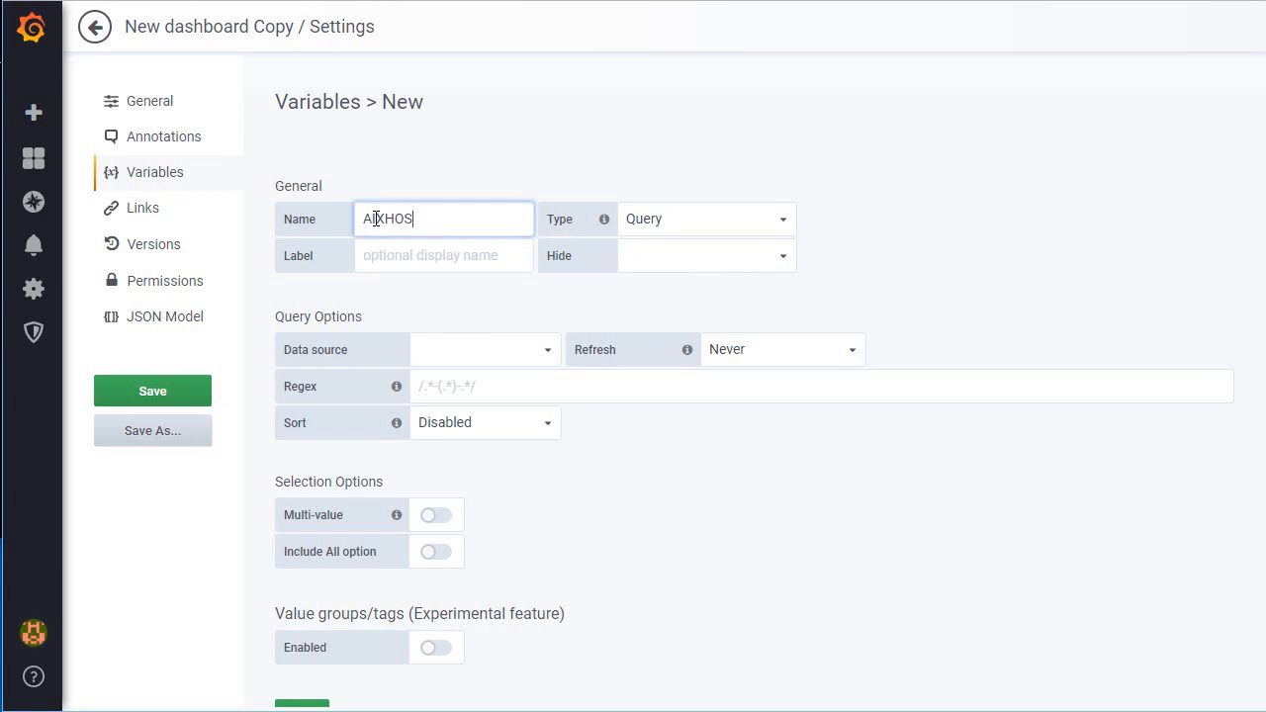
{"action": "type", "text": "T"}
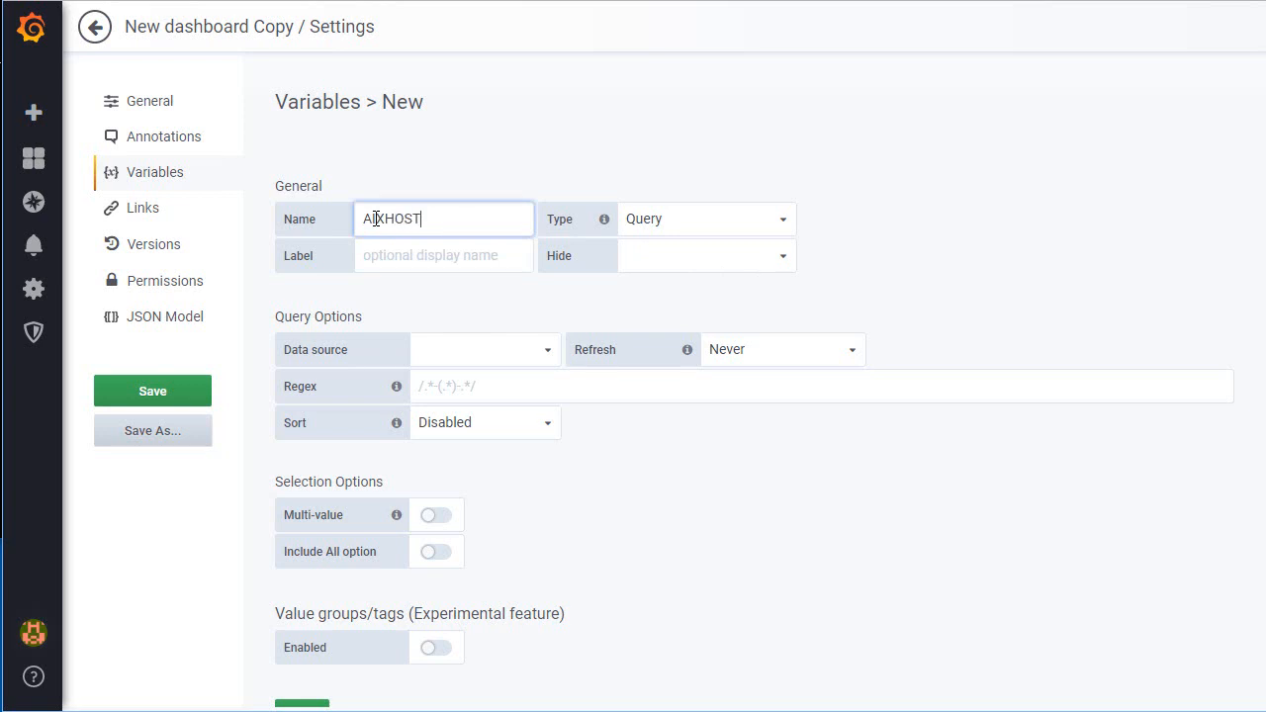
Step: Use the InfluxDB njmon AIX data source for the variable, with the query SHOW TAG VALUES WITH KEY = "host" WHERE os = 'AIX'
{"action": "left_click", "coordinate": [548, 359]}
{"action": "left_click", "coordinate": [498, 385]}
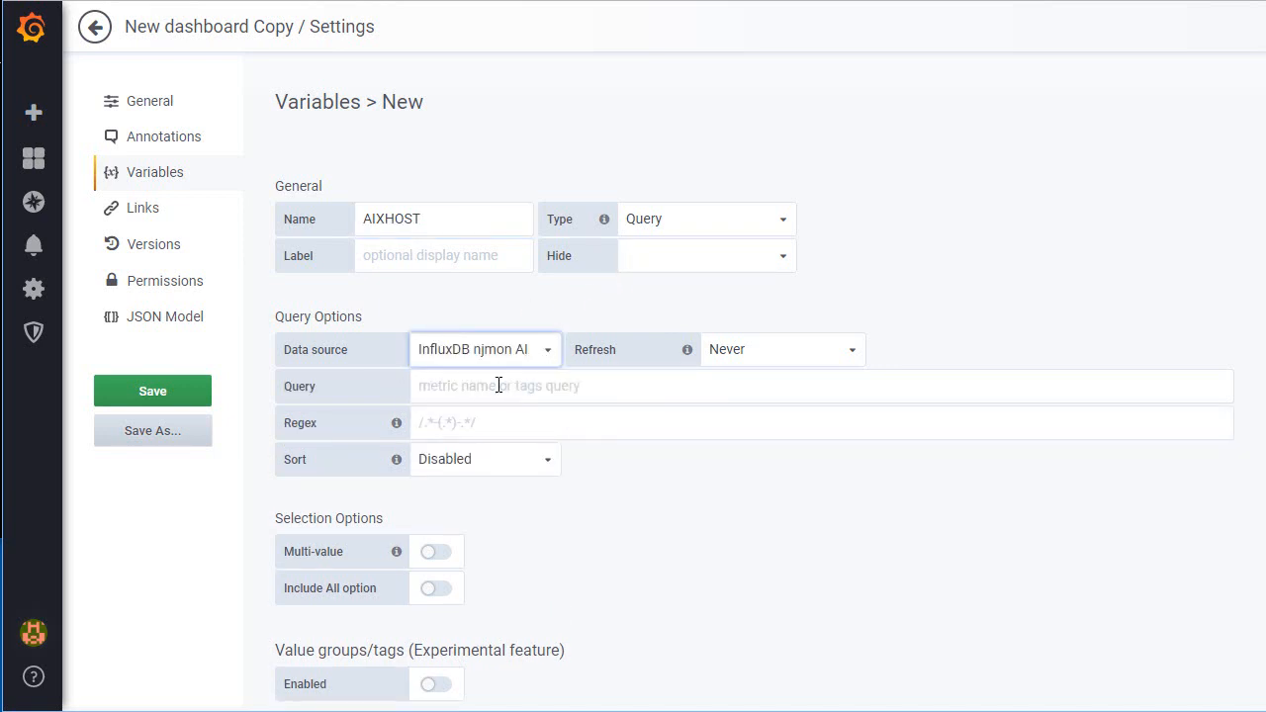
{"action": "left_click", "coordinate": [470, 384]}
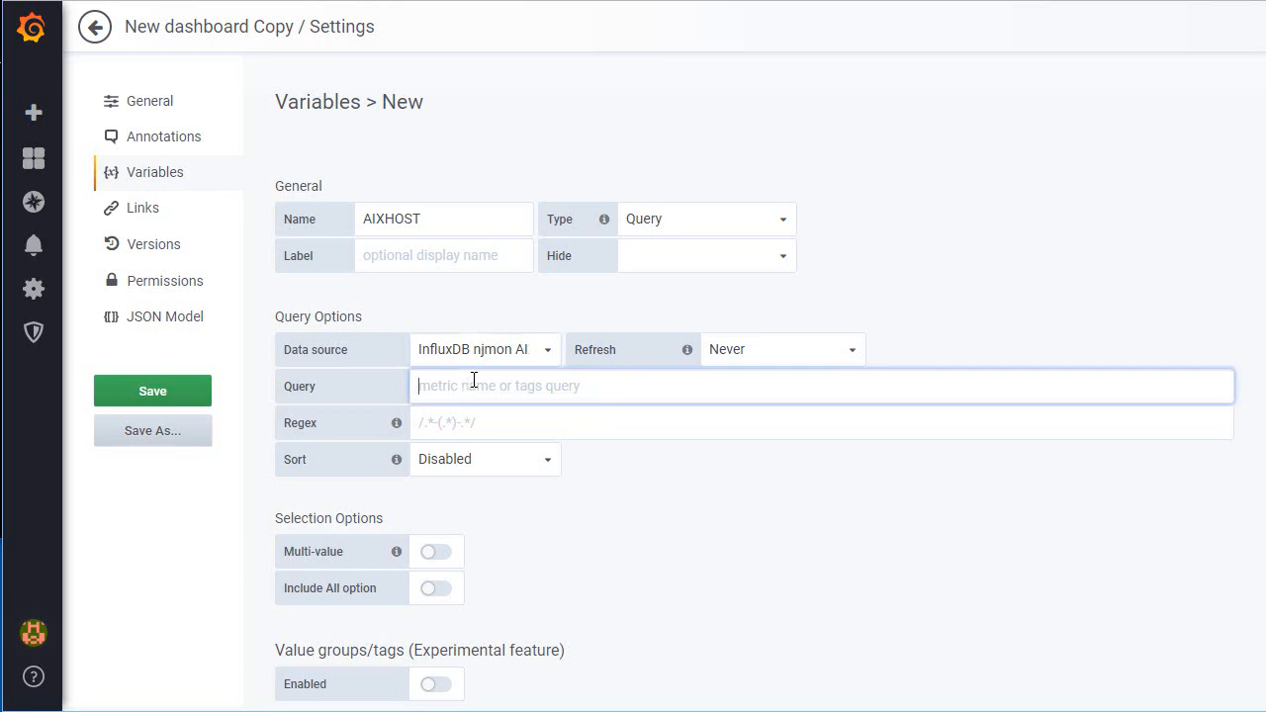
{"action": "type", "text": "SHOW TAG VALUES WITH KEY = \"host\" WHERE os = 'AIX'"}
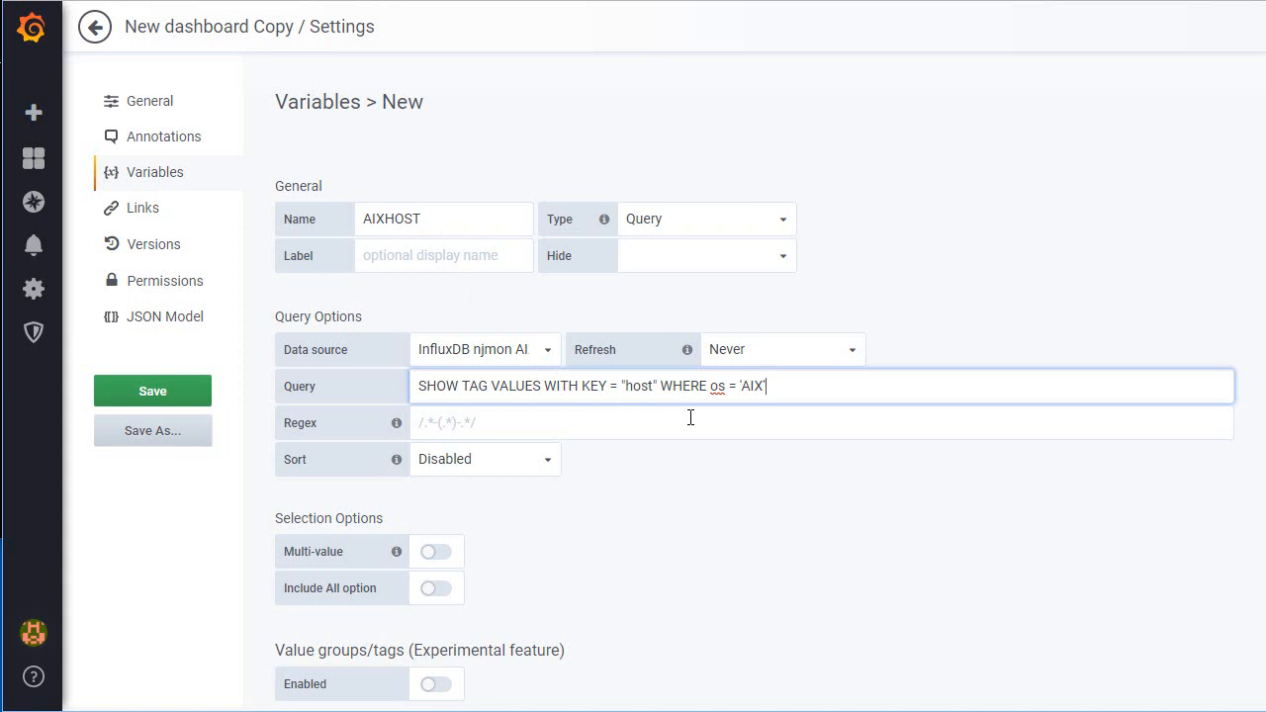
{"action": "left_click", "coordinate": [731, 383]}
{"action": "type", "text": "!"}
{"action": "key", "text": "BackSpace"}
Step: Sort the variable's values by Alphabetical (asc), add the variable and return to the dashboard
{"action": "left_click", "coordinate": [550, 465]}
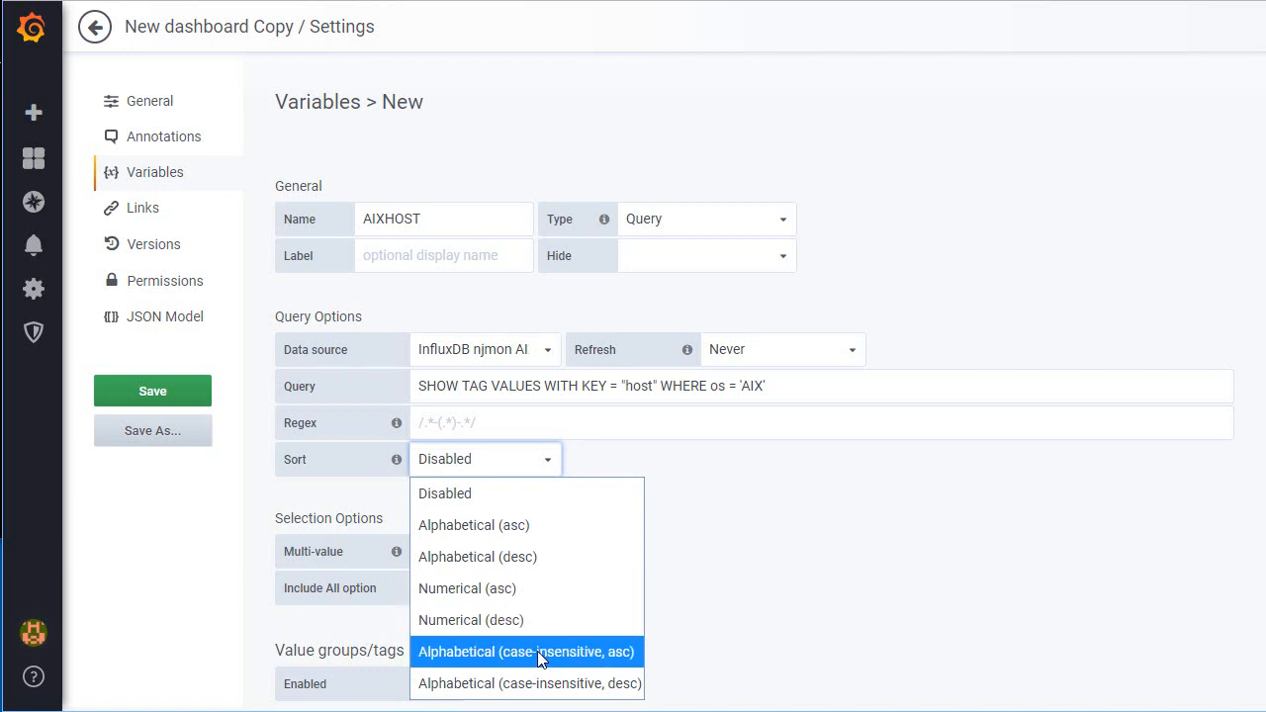
{"action": "left_click", "coordinate": [491, 526]}
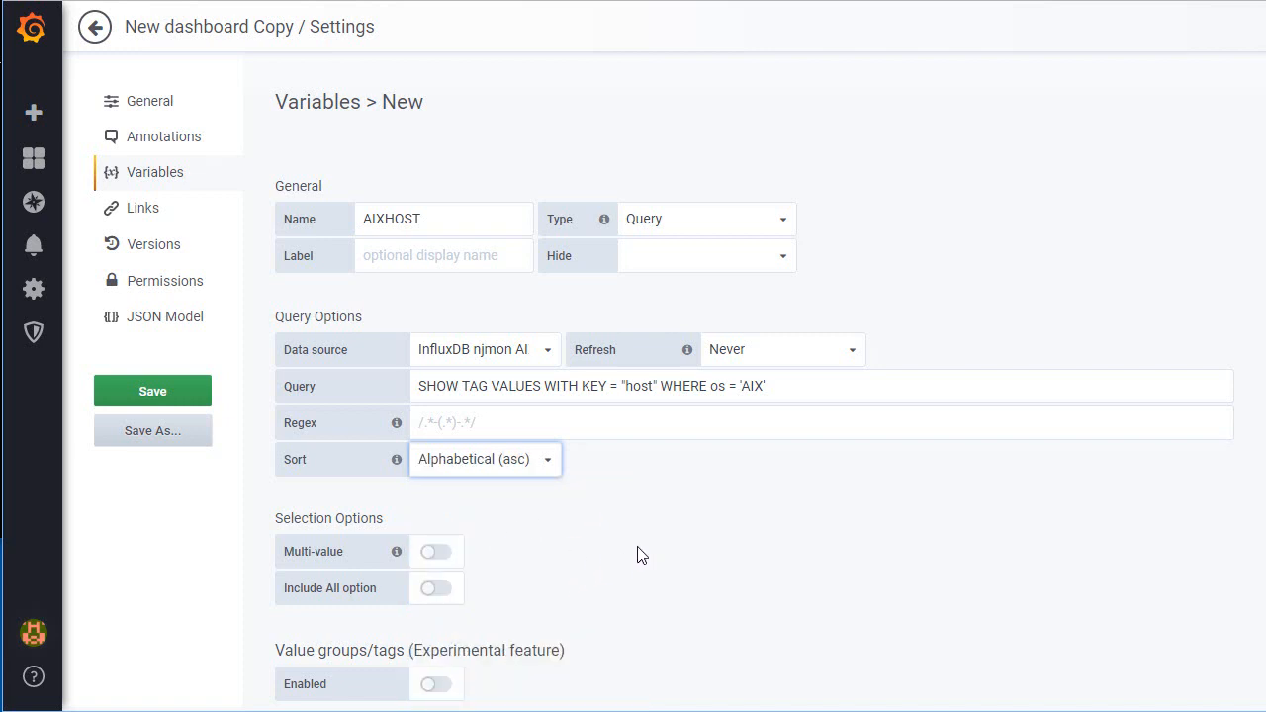
{"action": "scroll", "coordinate": [636, 555], "scroll_direction": "down", "scroll_amount": 3}
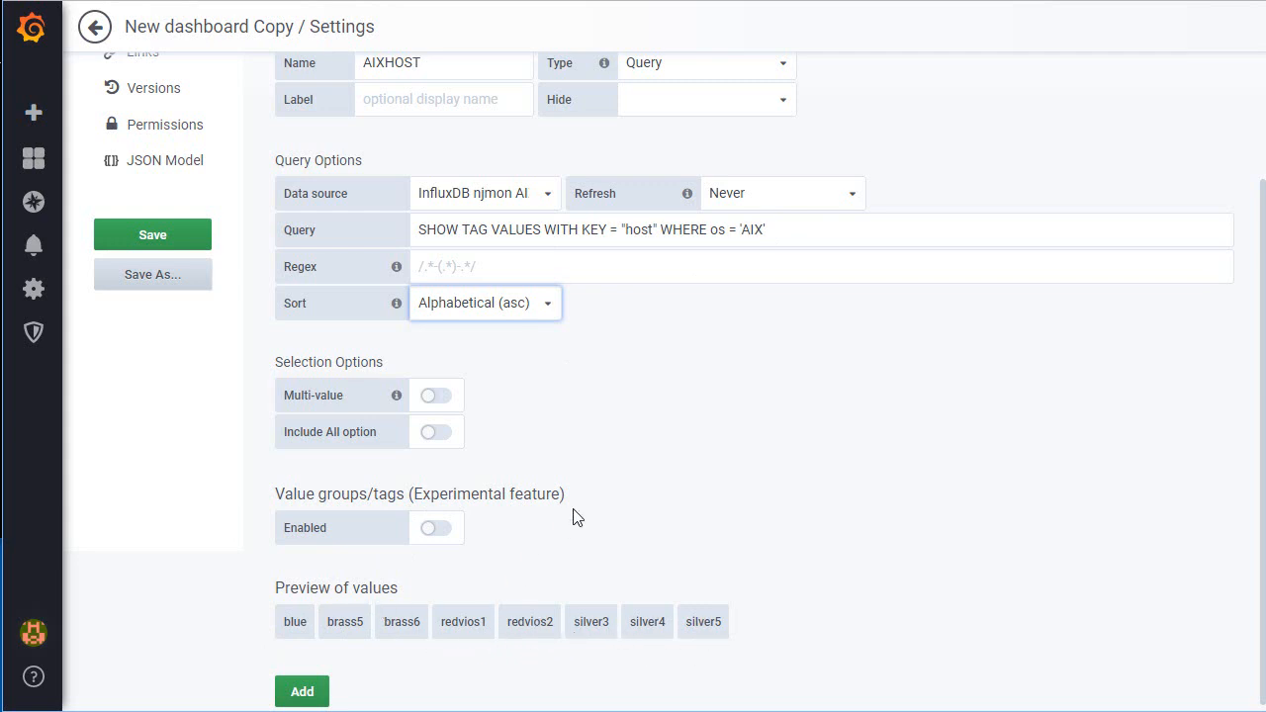
{"action": "left_click", "coordinate": [303, 693]}
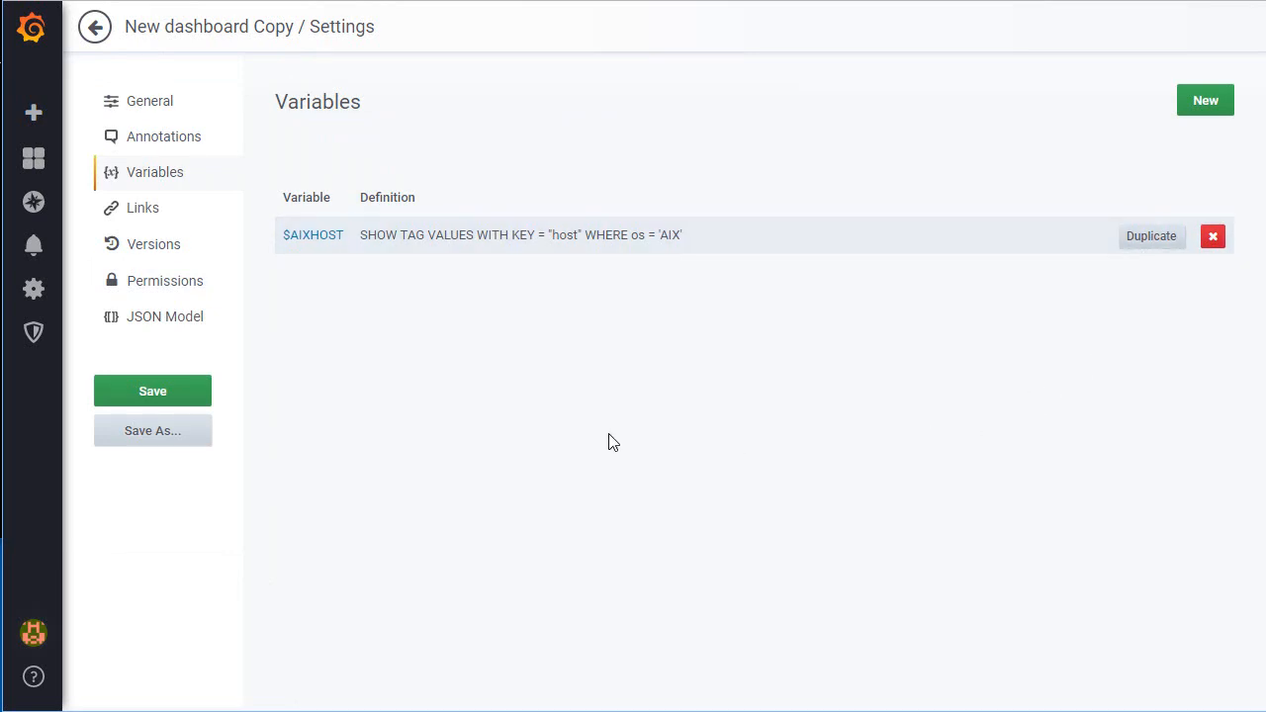
{"action": "left_click", "coordinate": [95, 30]}
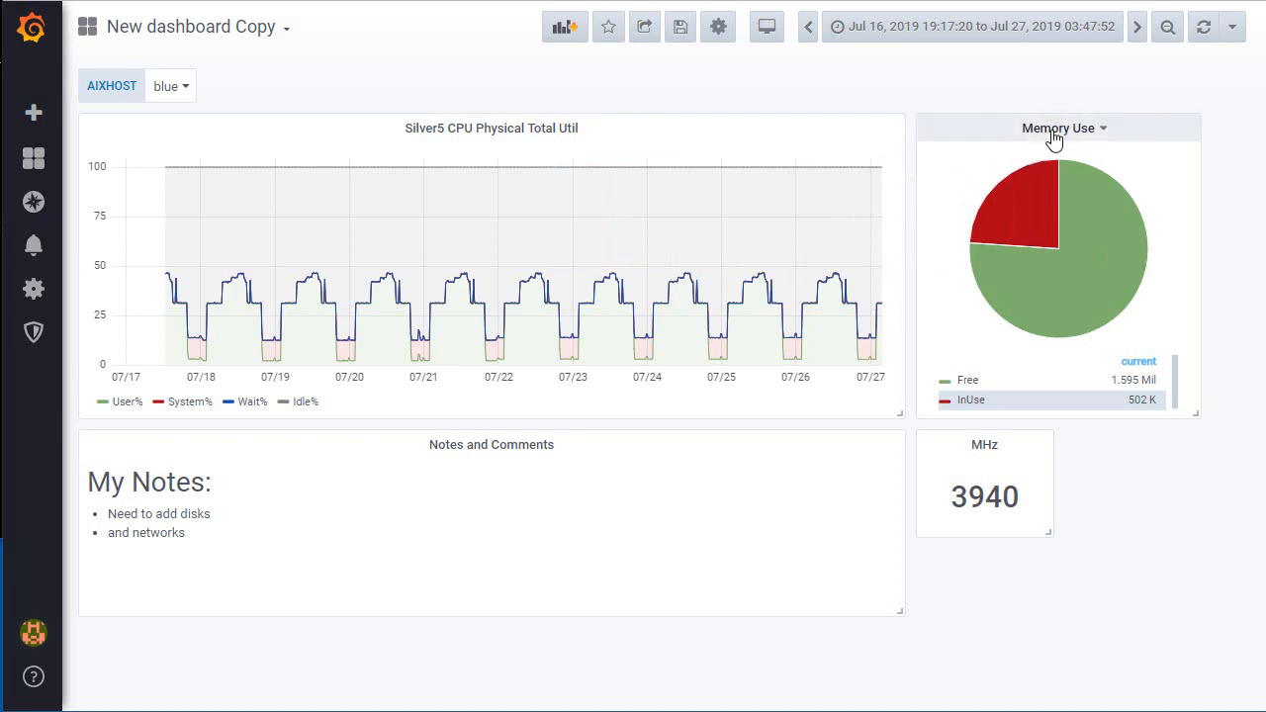
Step: Set the host filter of both Memory Use queries, A and B, to /^$AIXHOST$/
{"action": "mouse_move", "coordinate": [1041, 180]}
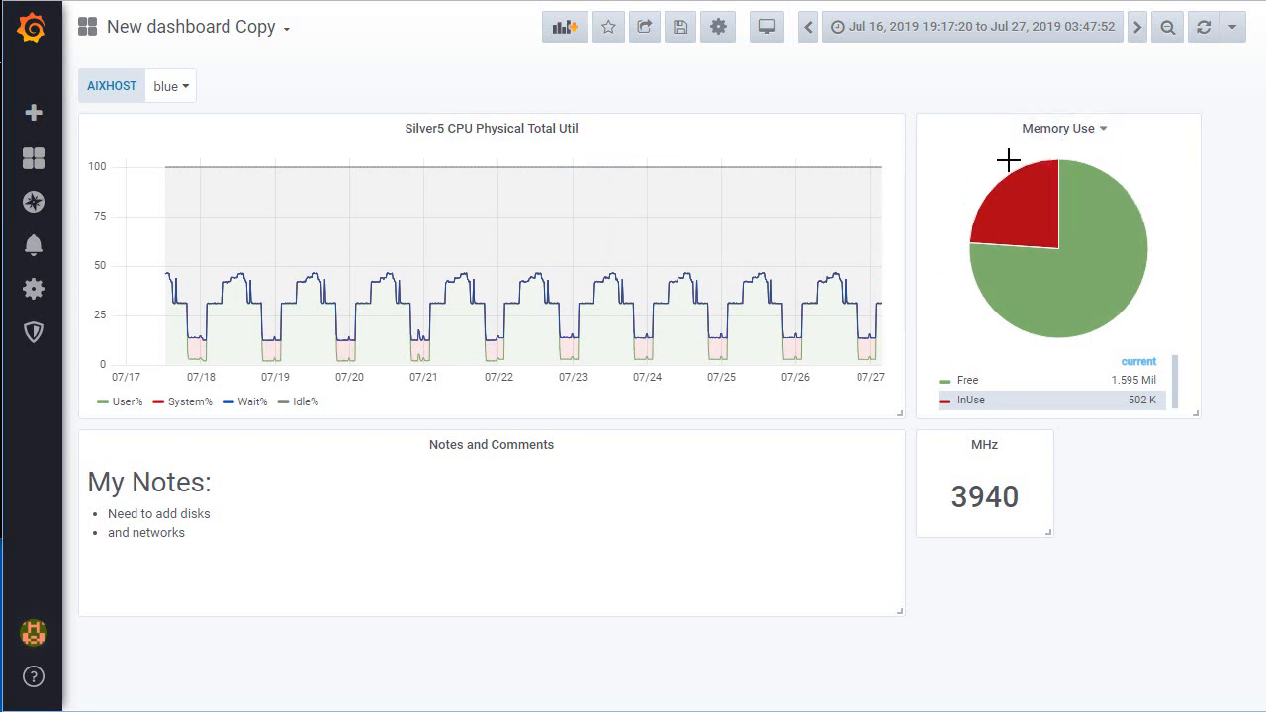
{"action": "key", "text": "e"}
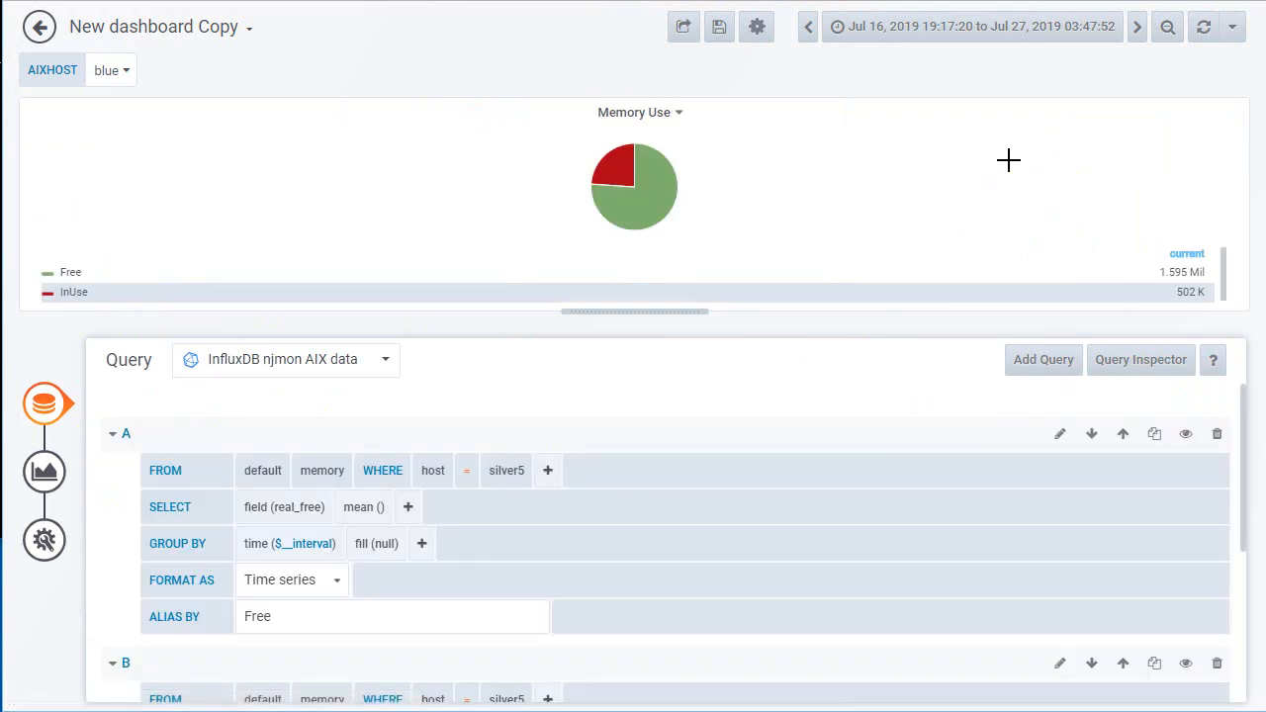
{"action": "left_click", "coordinate": [501, 474]}
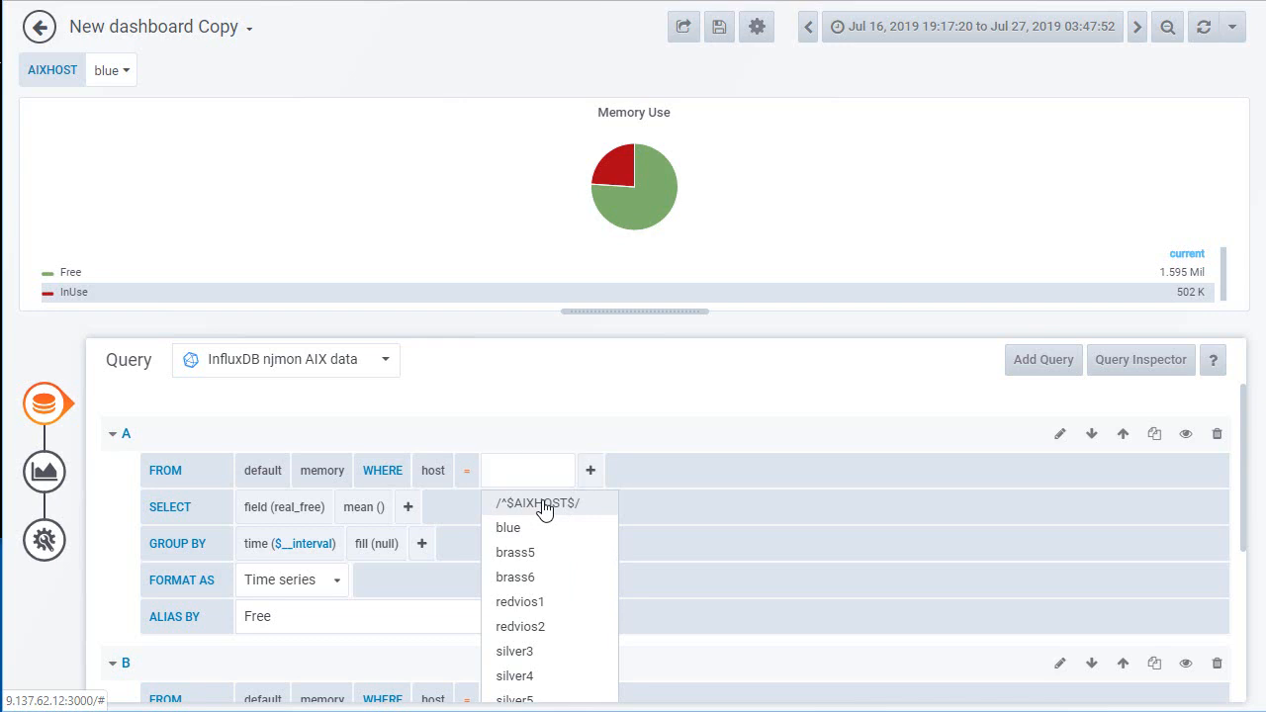
{"action": "left_click", "coordinate": [549, 506]}
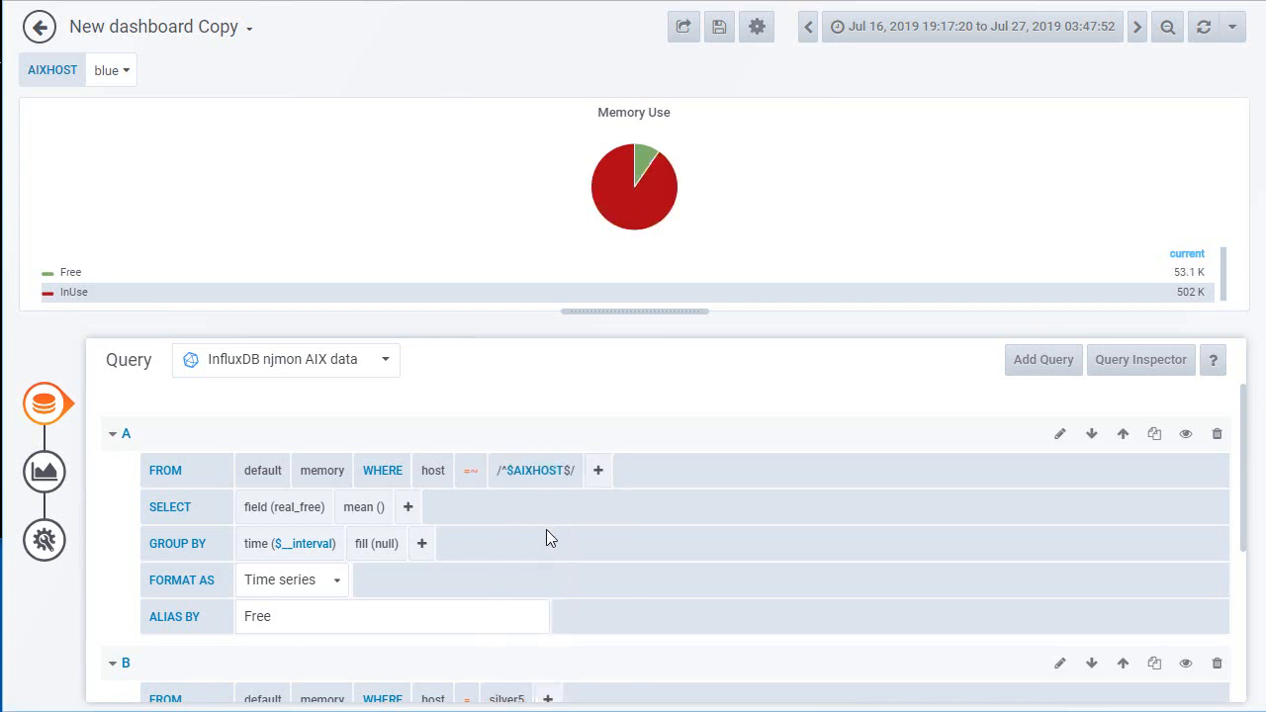
{"action": "scroll", "coordinate": [546, 534], "scroll_direction": "down", "scroll_amount": 3}
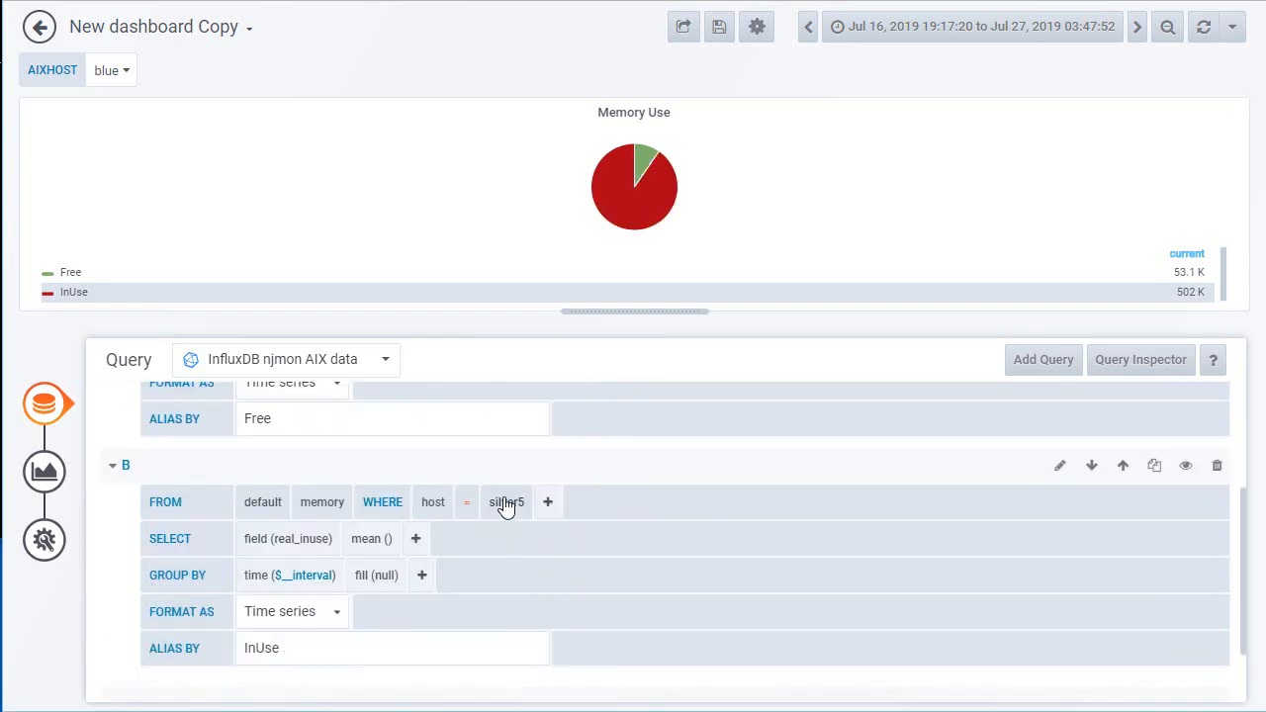
{"action": "left_click", "coordinate": [506, 506]}
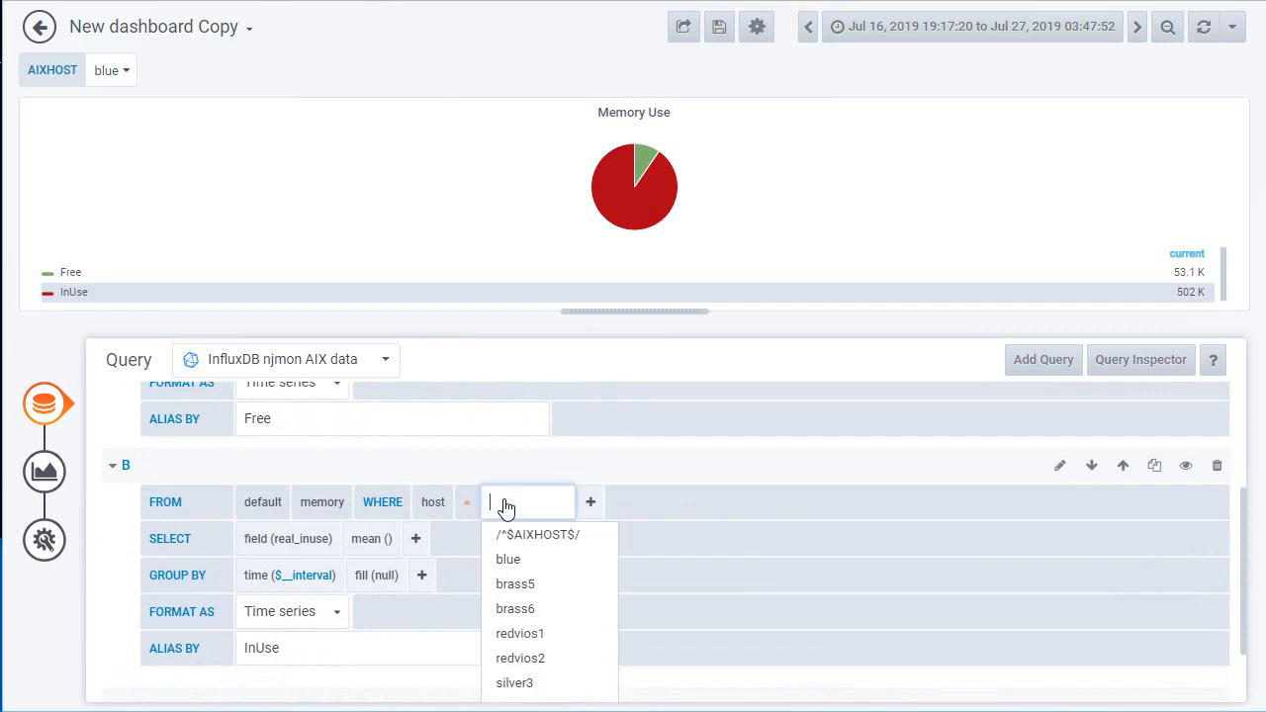
{"action": "left_click", "coordinate": [540, 539]}
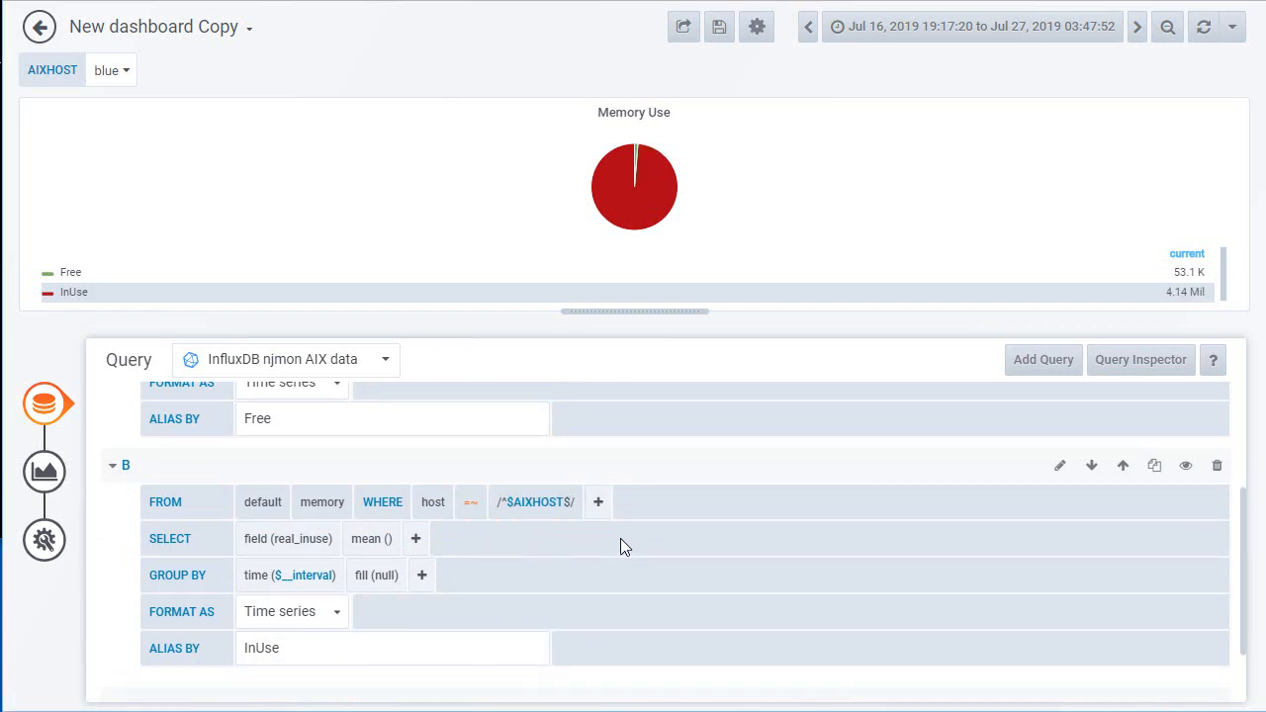
Step: Test the AIXHOST selector with blue, switch it to silver5 and return to the dashboard
{"action": "left_click", "coordinate": [123, 74]}
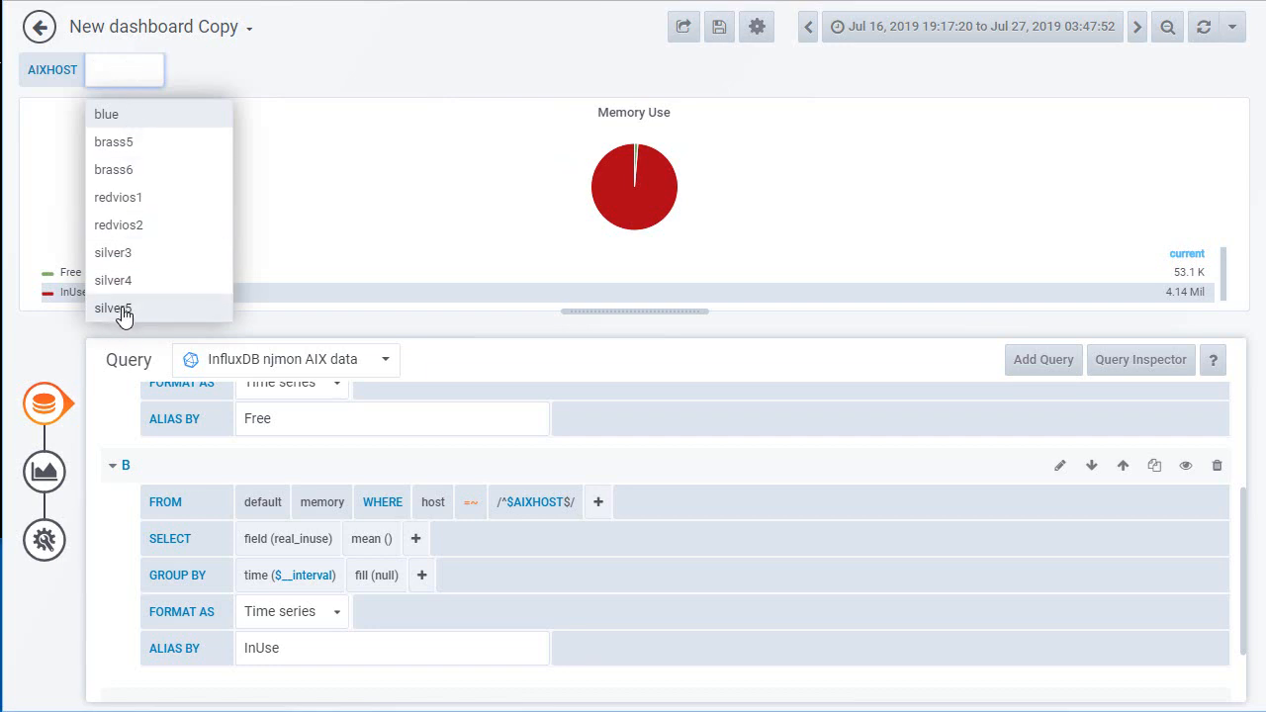
{"action": "left_click", "coordinate": [106, 115]}
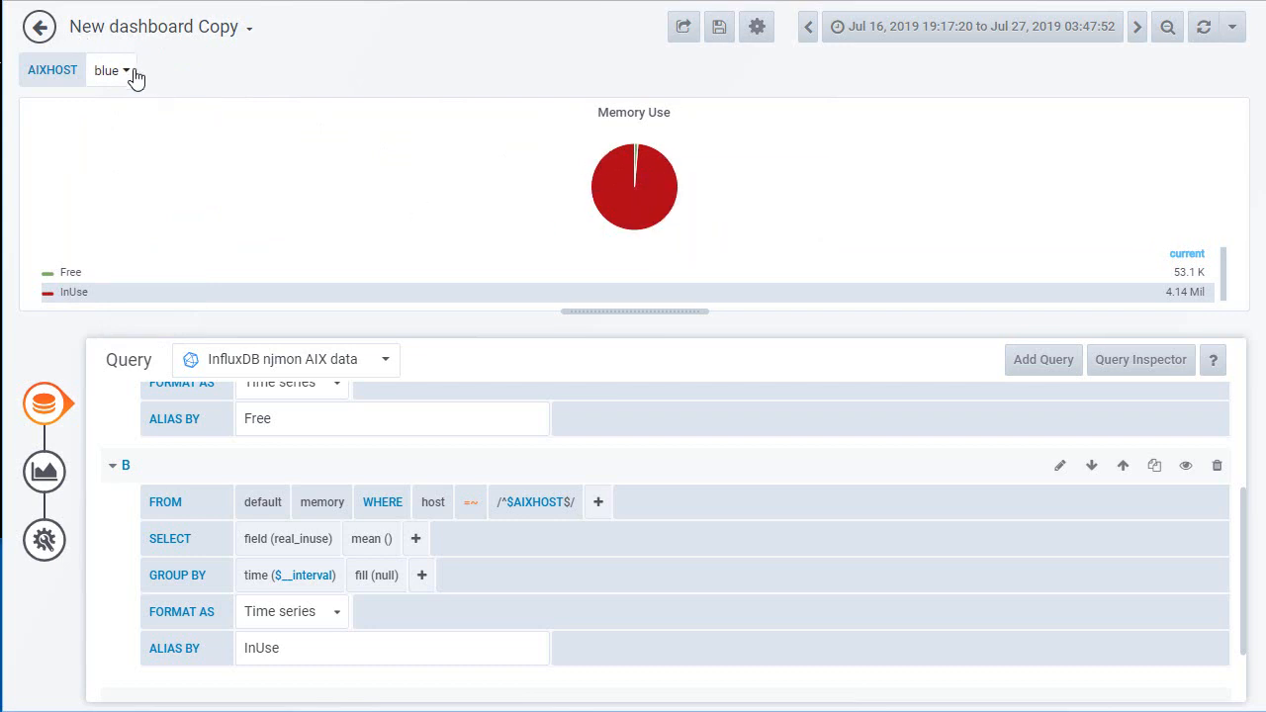
{"action": "left_click", "coordinate": [127, 71]}
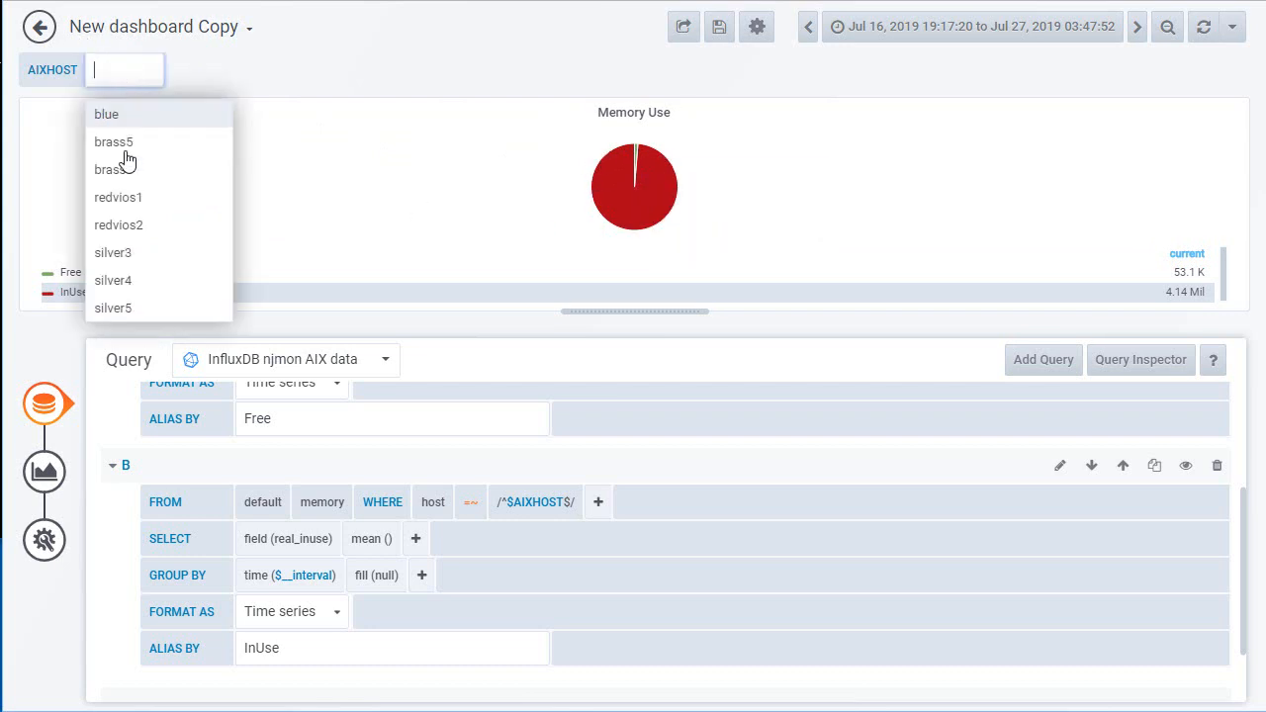
{"action": "left_click", "coordinate": [125, 306]}
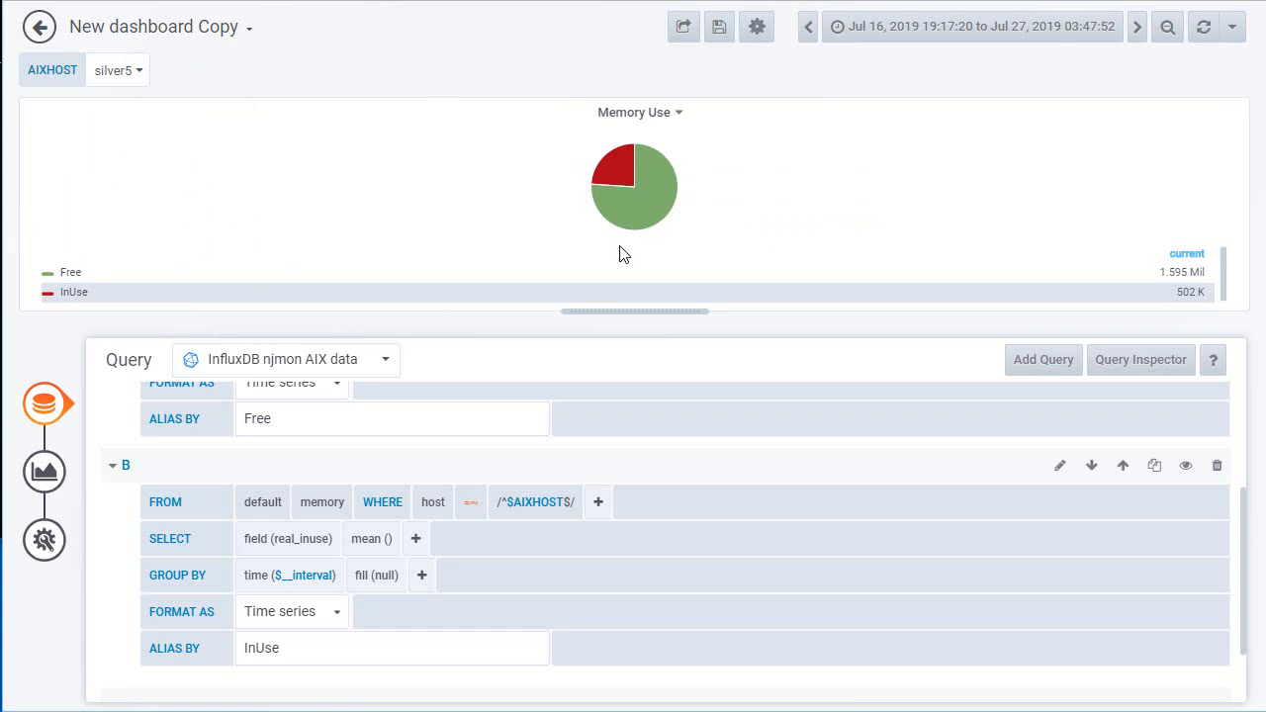
{"action": "left_click", "coordinate": [39, 27]}
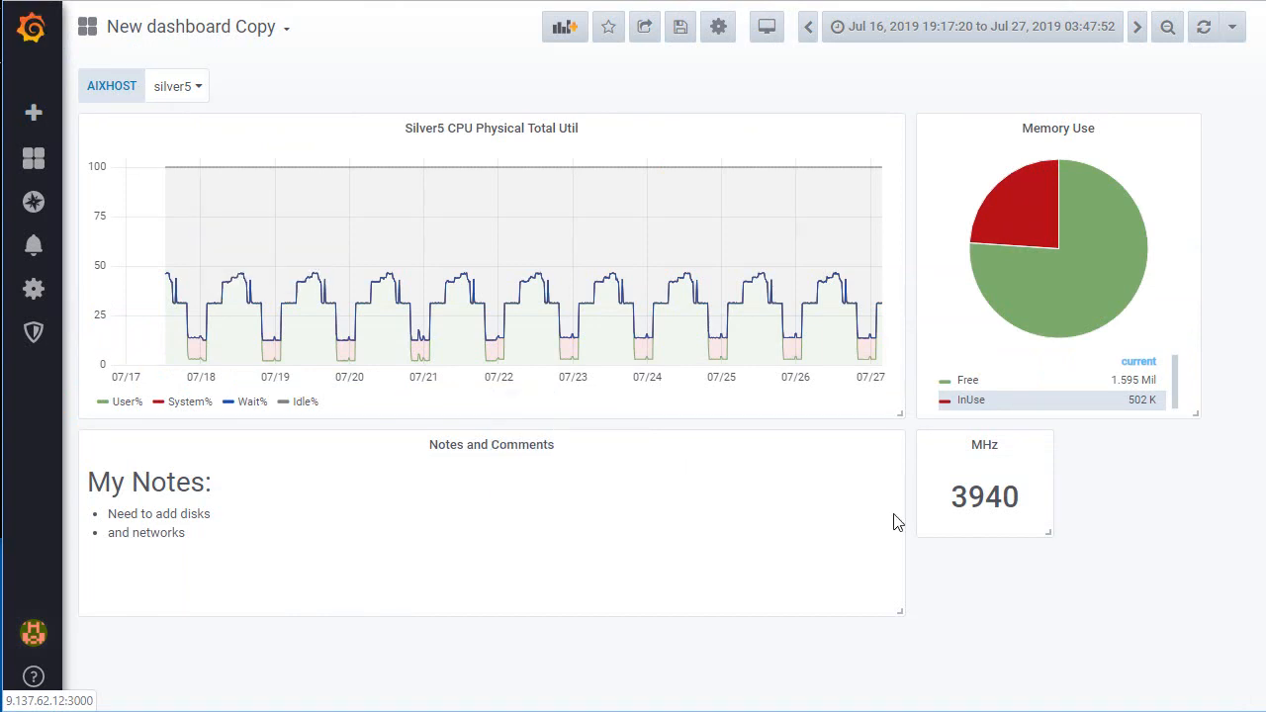
Step: Set the host filter of the MHz panel's query to /^$AIXHOST$/ and return to the dashboard
{"action": "left_click", "coordinate": [987, 448]}
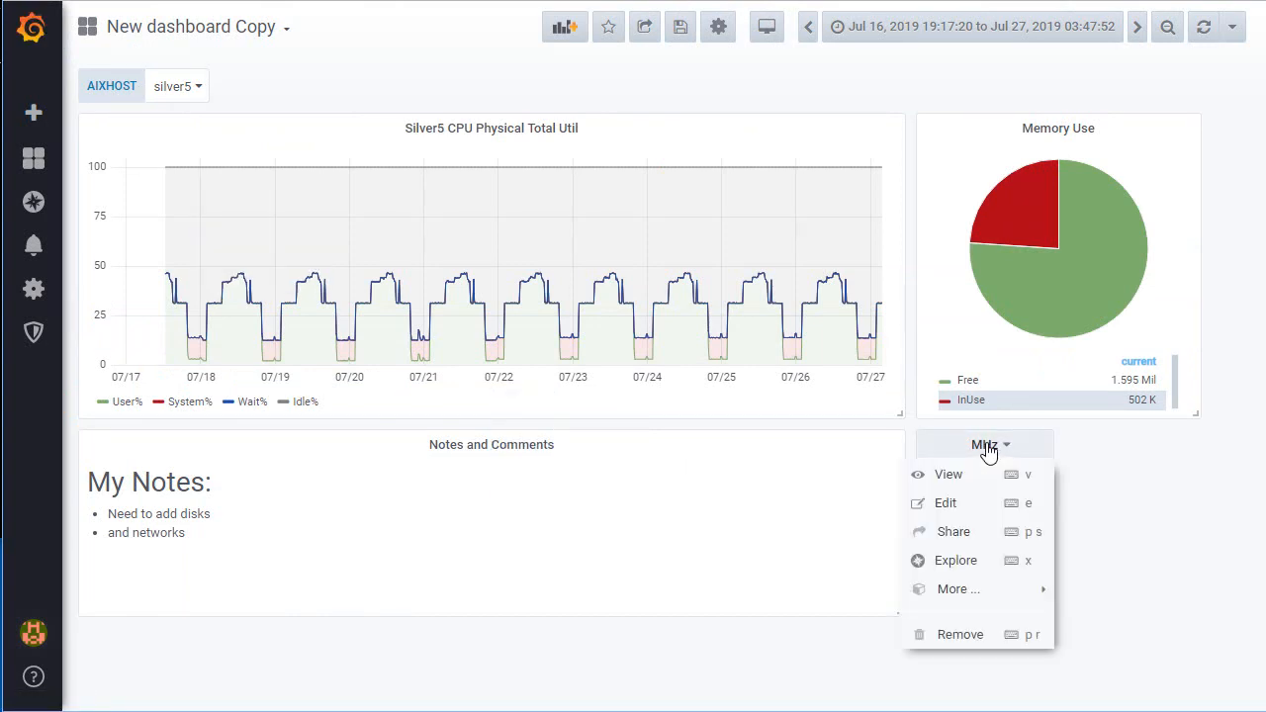
{"action": "left_click", "coordinate": [940, 504]}
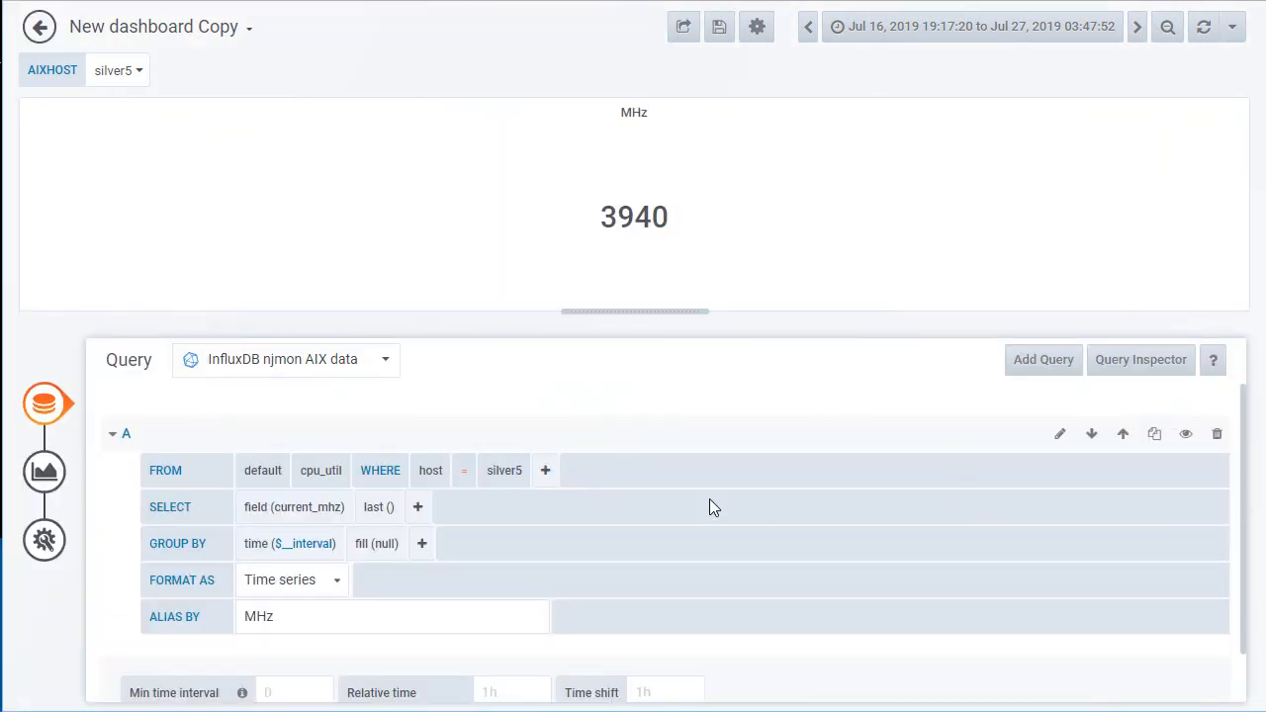
{"action": "left_click", "coordinate": [503, 473]}
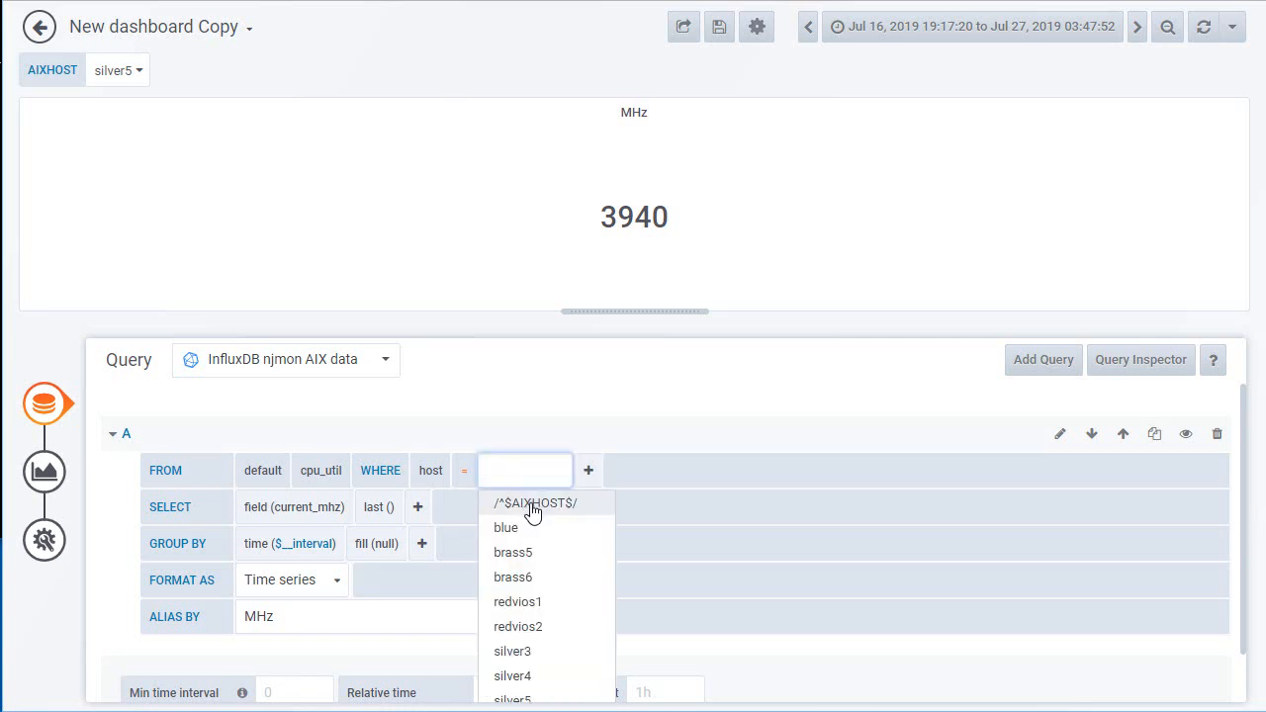
{"action": "left_click", "coordinate": [531, 510]}
{"action": "scroll", "coordinate": [699, 411], "scroll_direction": "down", "scroll_amount": 1}
{"action": "scroll", "coordinate": [699, 412], "scroll_direction": "up", "scroll_amount": 1}
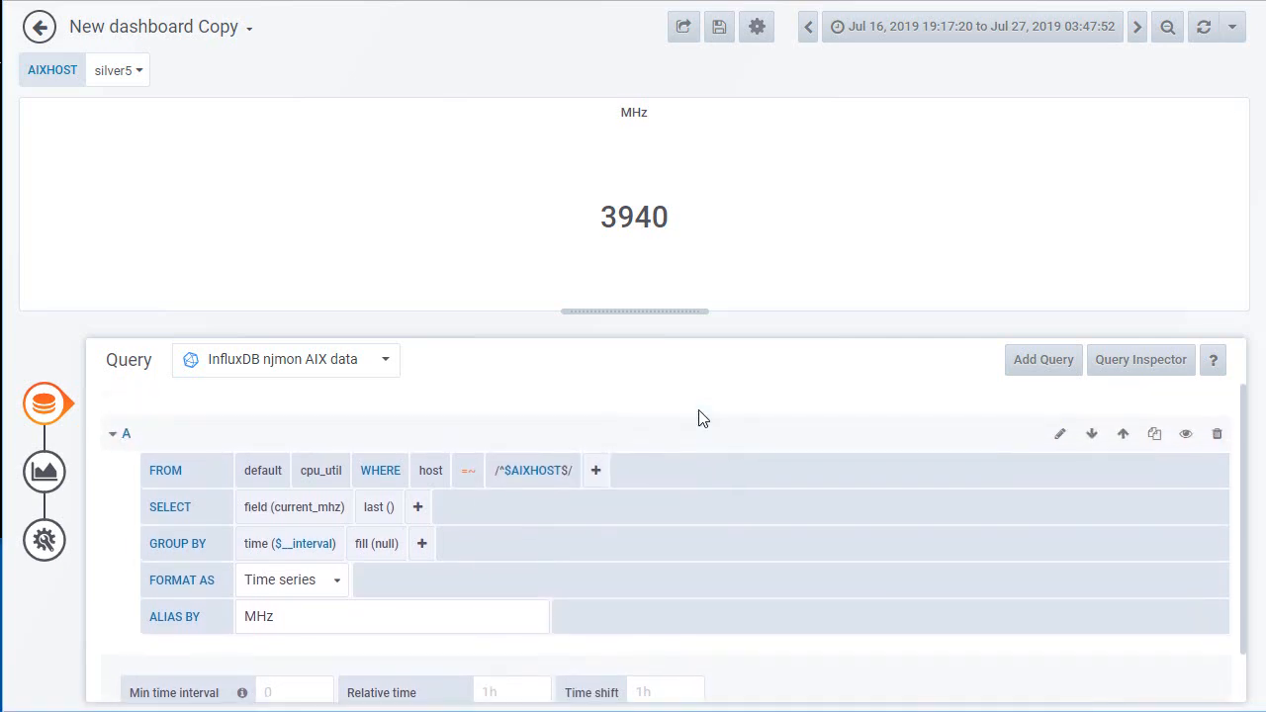
{"action": "left_click", "coordinate": [39, 28]}
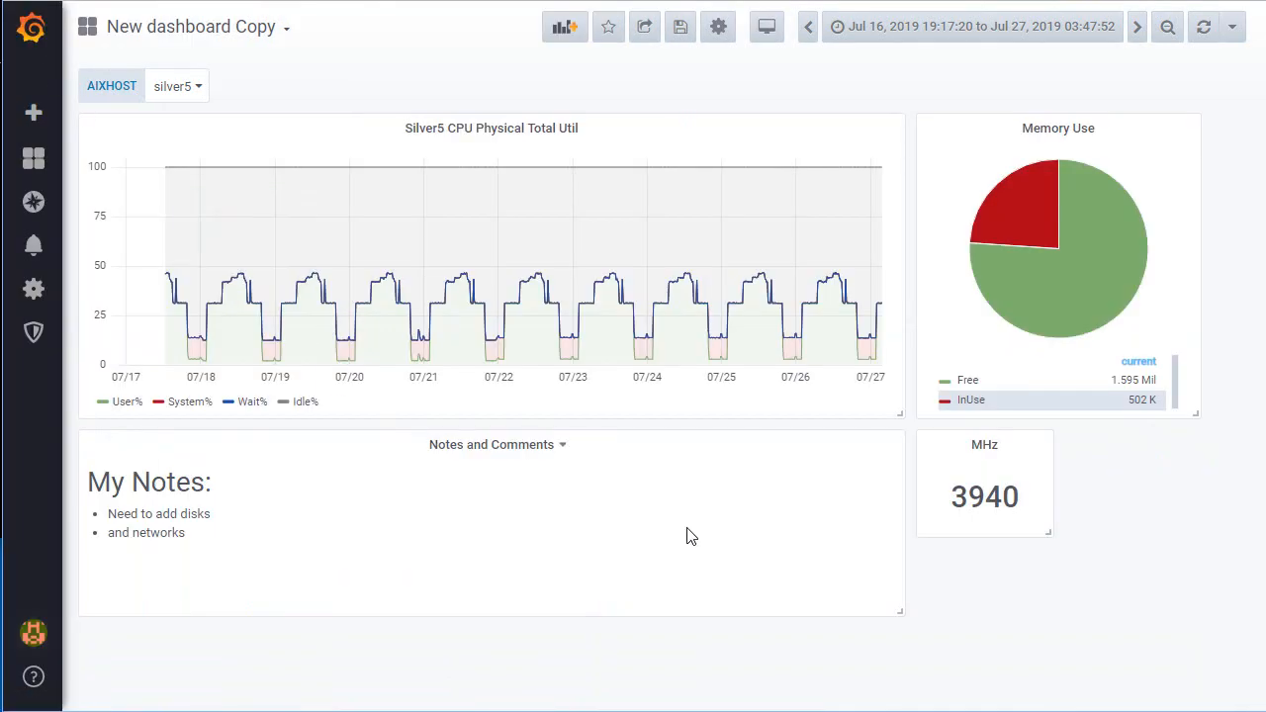
Step: Set the host filter of queries A and B in the Silver5 CPU Physical Total Util panel to /^$AIXHOST$/
{"action": "left_click", "coordinate": [483, 134]}
{"action": "left_click", "coordinate": [528, 192]}
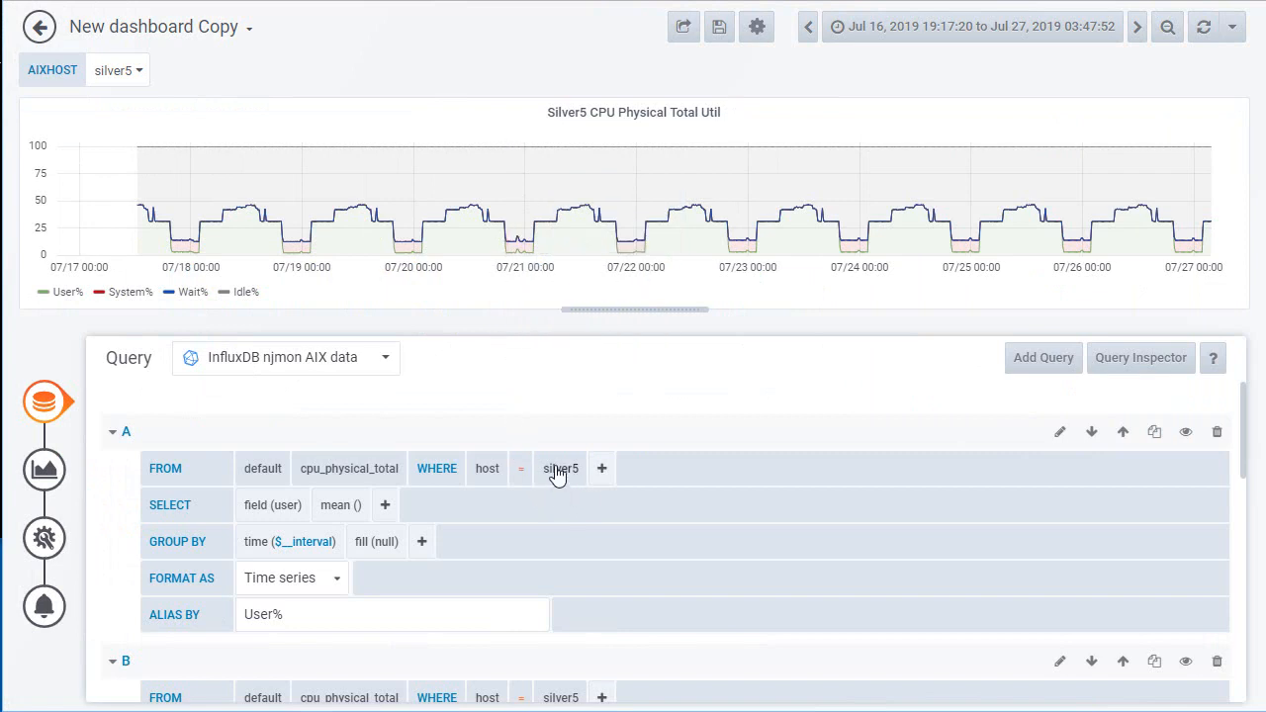
{"action": "left_click", "coordinate": [559, 475]}
{"action": "left_click", "coordinate": [581, 500]}
{"action": "scroll", "coordinate": [583, 503], "scroll_direction": "down", "scroll_amount": 1}
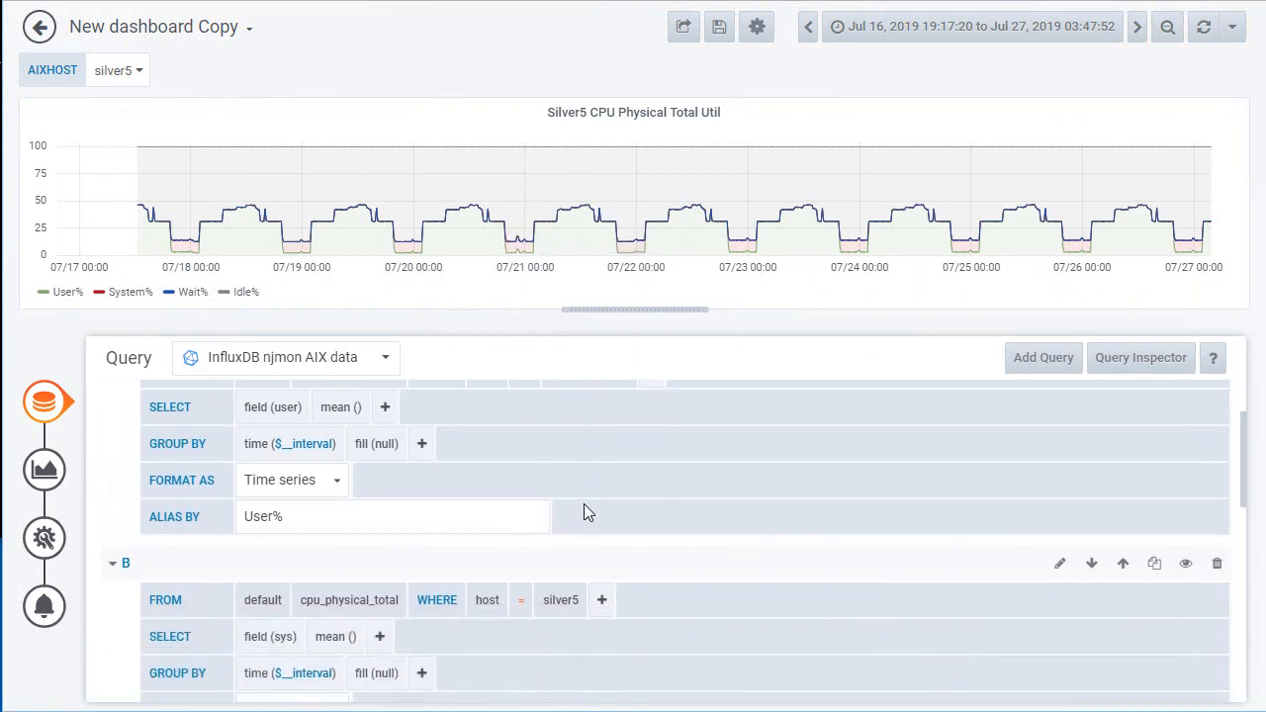
{"action": "scroll", "coordinate": [583, 504], "scroll_direction": "down", "scroll_amount": 1}
{"action": "left_click", "coordinate": [566, 500]}
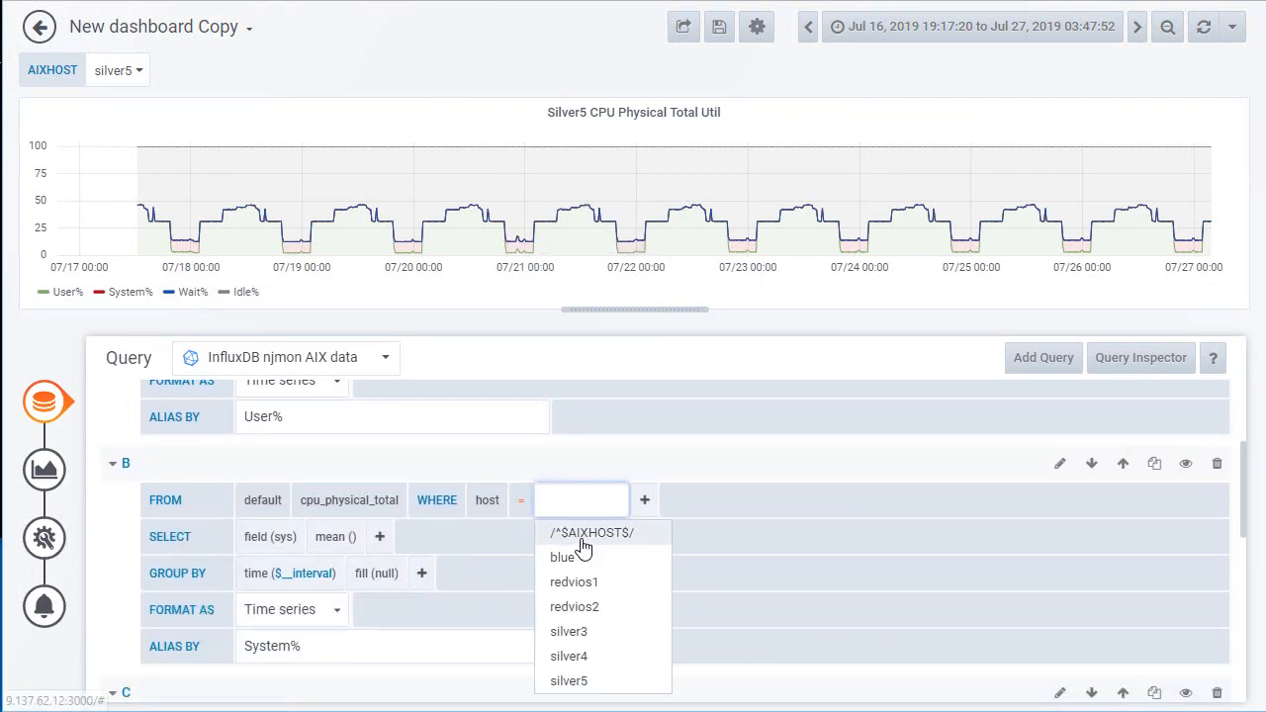
{"action": "left_click", "coordinate": [583, 532]}
Step: Set the host filter of the CPU panel's queries C and D, Wait% and Idle%, to /^$AIXHOST$/
{"action": "scroll", "coordinate": [583, 531], "scroll_direction": "down", "scroll_amount": 2}
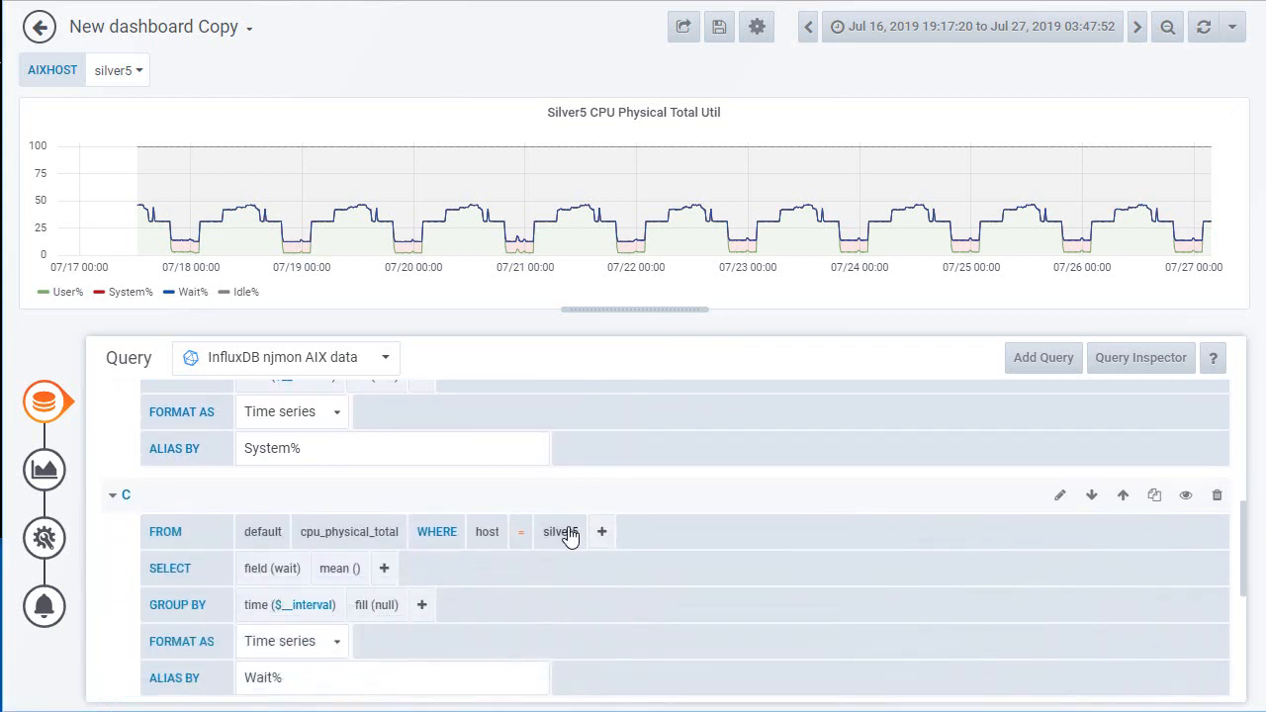
{"action": "left_click", "coordinate": [561, 532]}
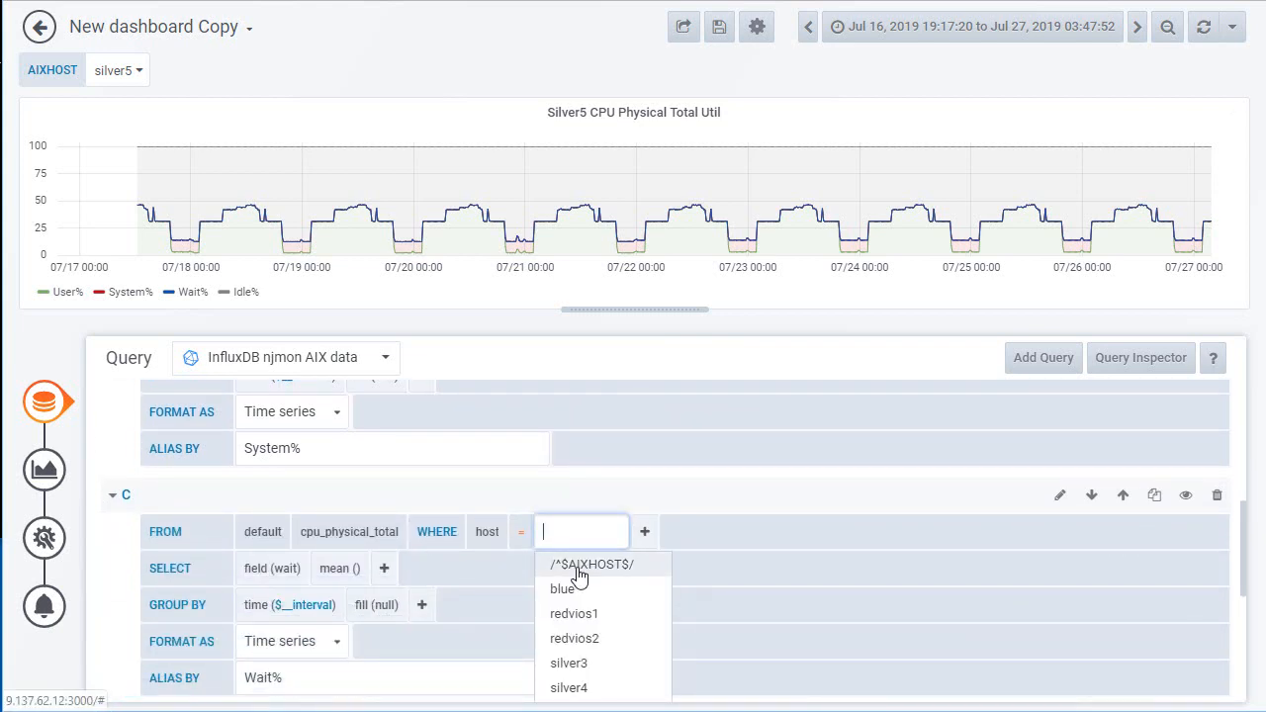
{"action": "left_click", "coordinate": [580, 565]}
{"action": "scroll", "coordinate": [579, 568], "scroll_direction": "down", "scroll_amount": 2}
{"action": "scroll", "coordinate": [580, 571], "scroll_direction": "down", "scroll_amount": 1}
{"action": "left_click", "coordinate": [558, 470]}
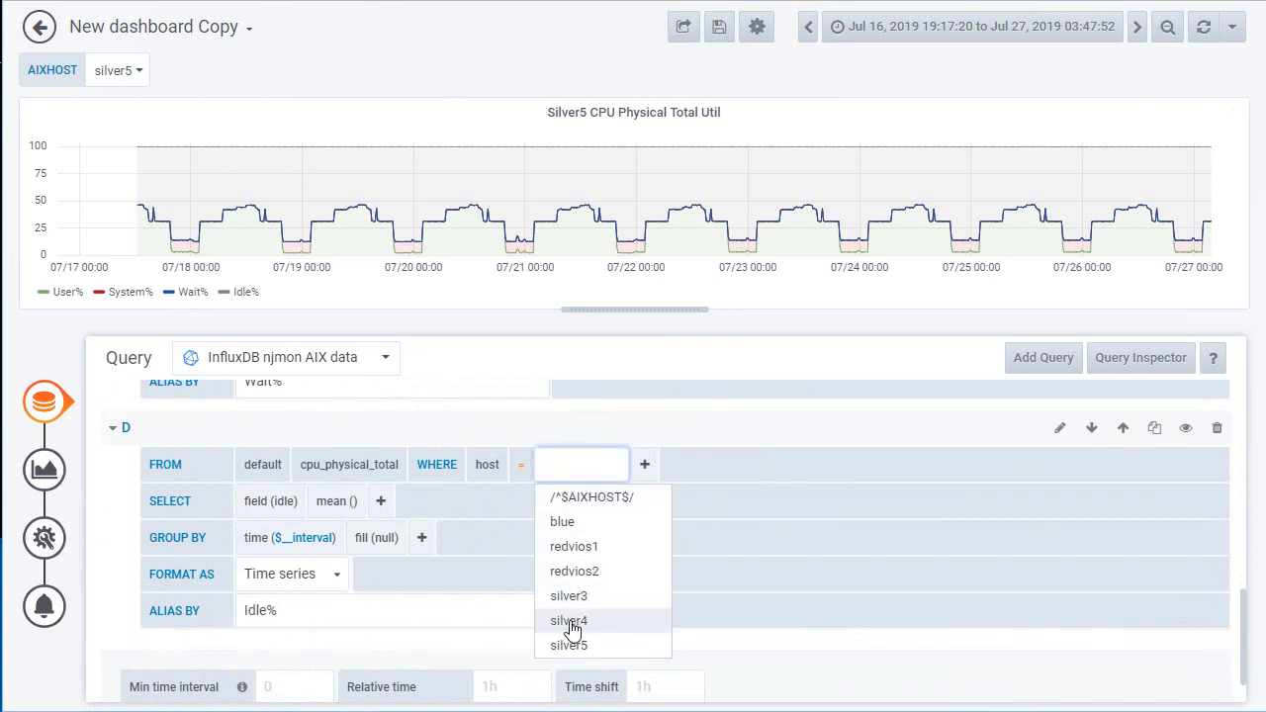
{"action": "left_click", "coordinate": [582, 496]}
{"action": "scroll", "coordinate": [581, 520], "scroll_direction": "up", "scroll_amount": 5}
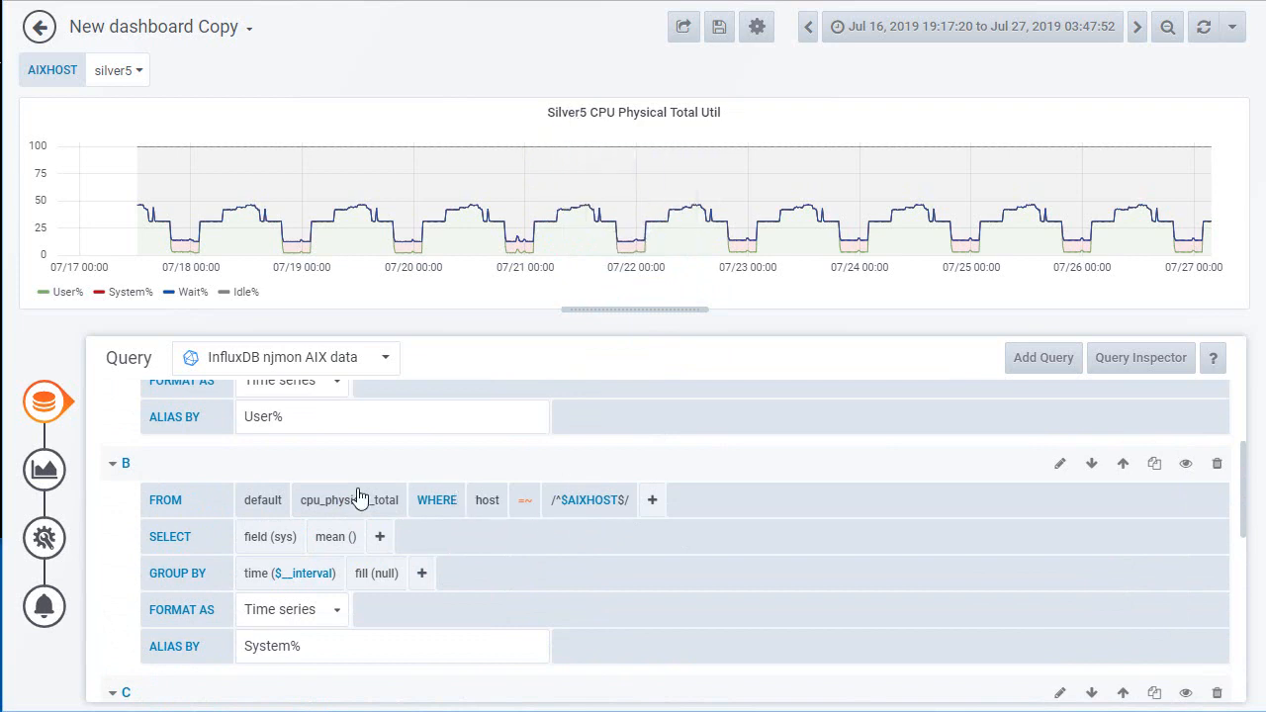
Step: Replace the fixed host name in the CPU panel's title so it reads $AIXHOST CPU Physical Total Util
{"action": "left_click", "coordinate": [44, 537]}
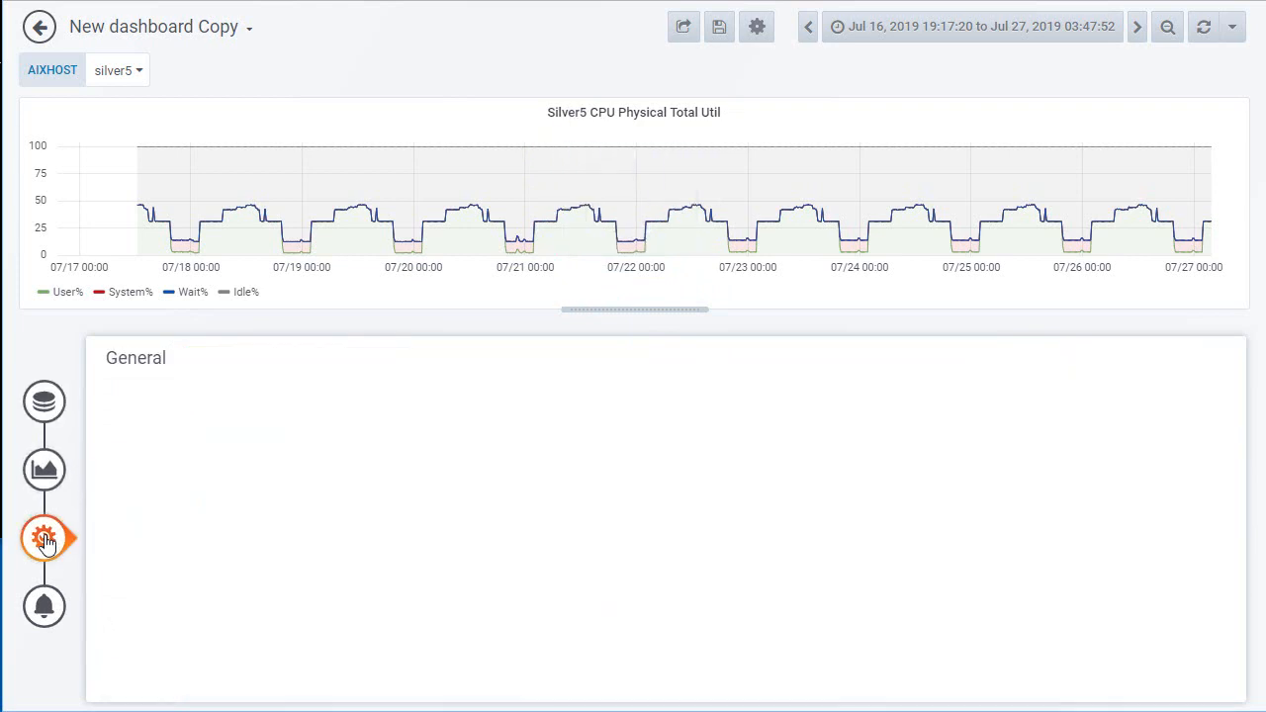
{"action": "double_click", "coordinate": [263, 431]}
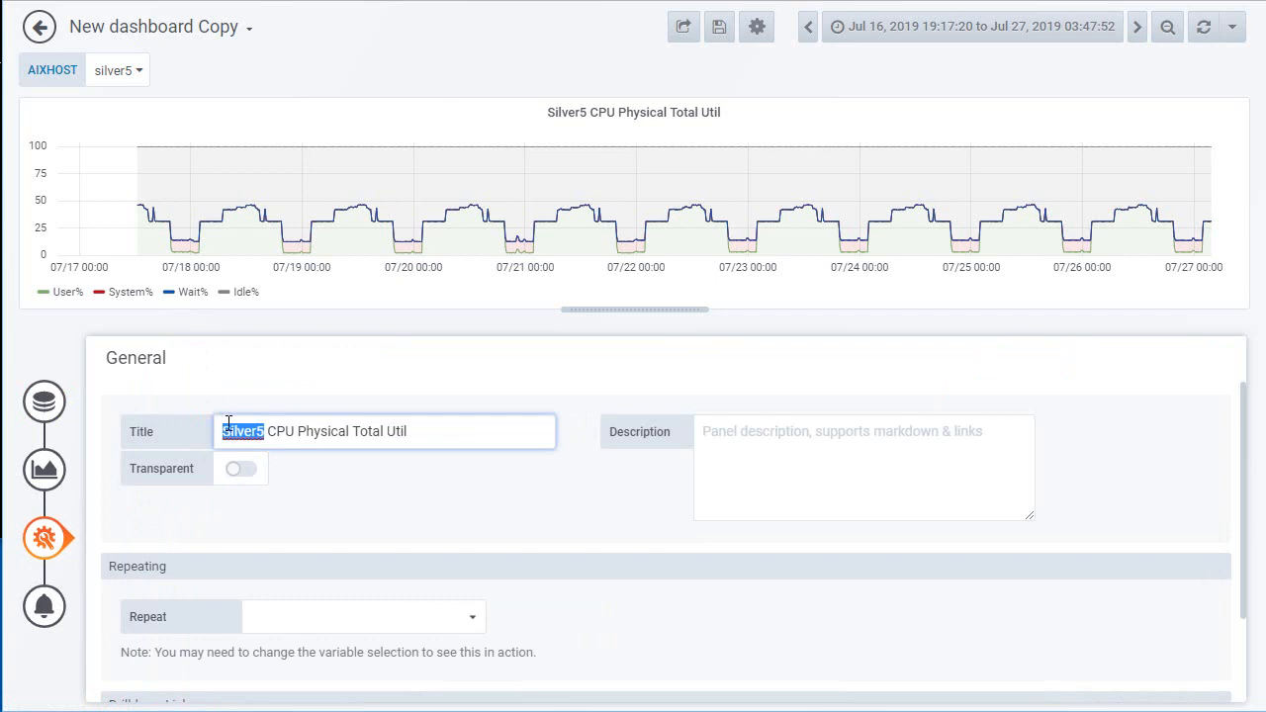
{"action": "type", "text": "$"}
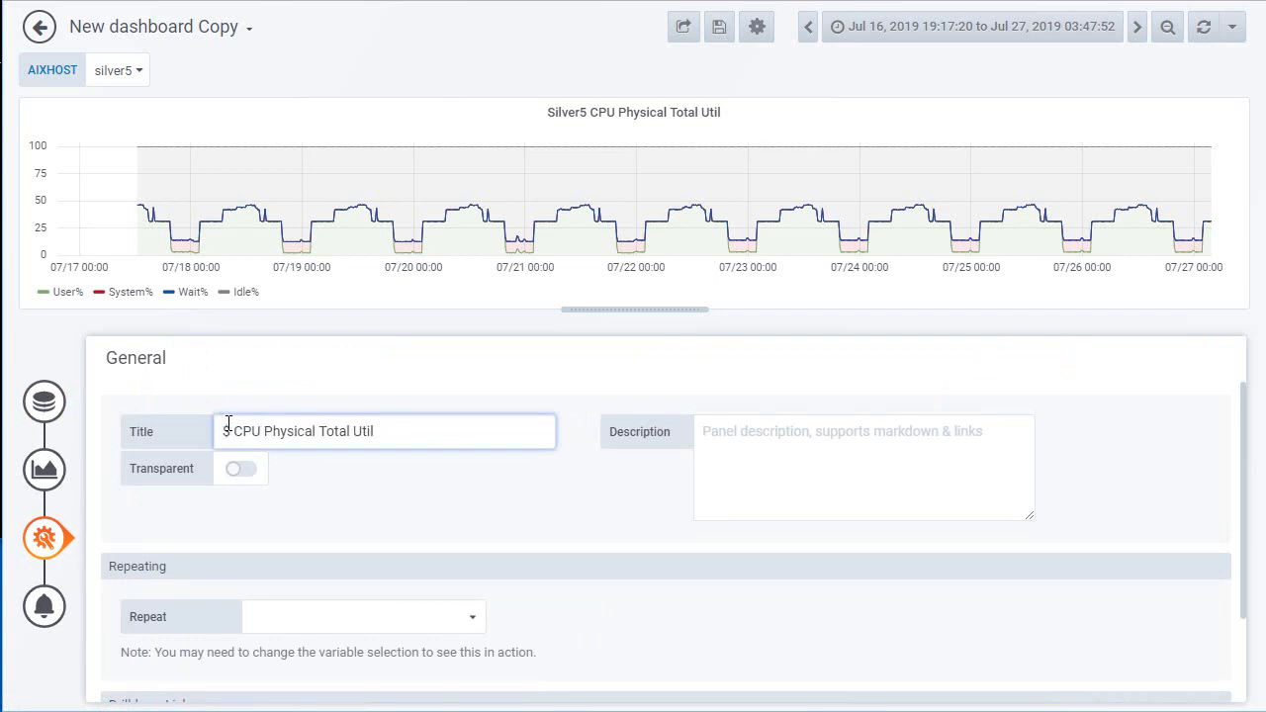
{"action": "type", "text": "AIXH"}
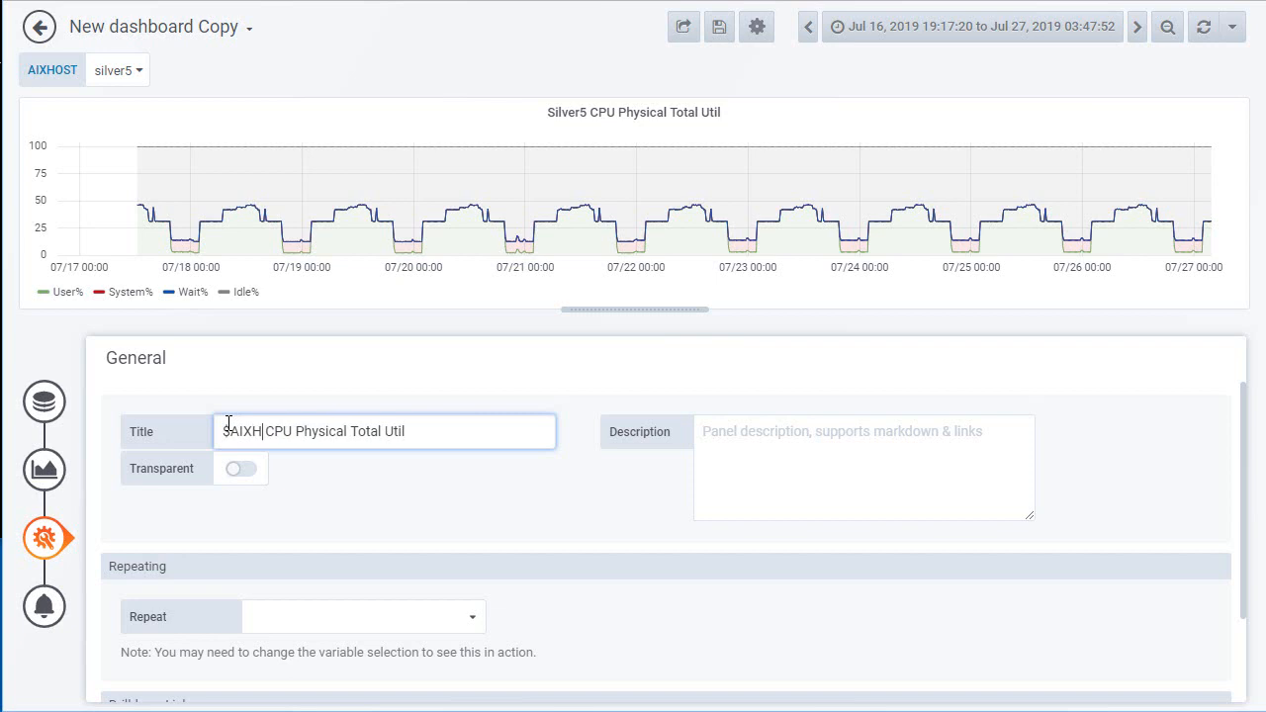
{"action": "type", "text": "OST"}
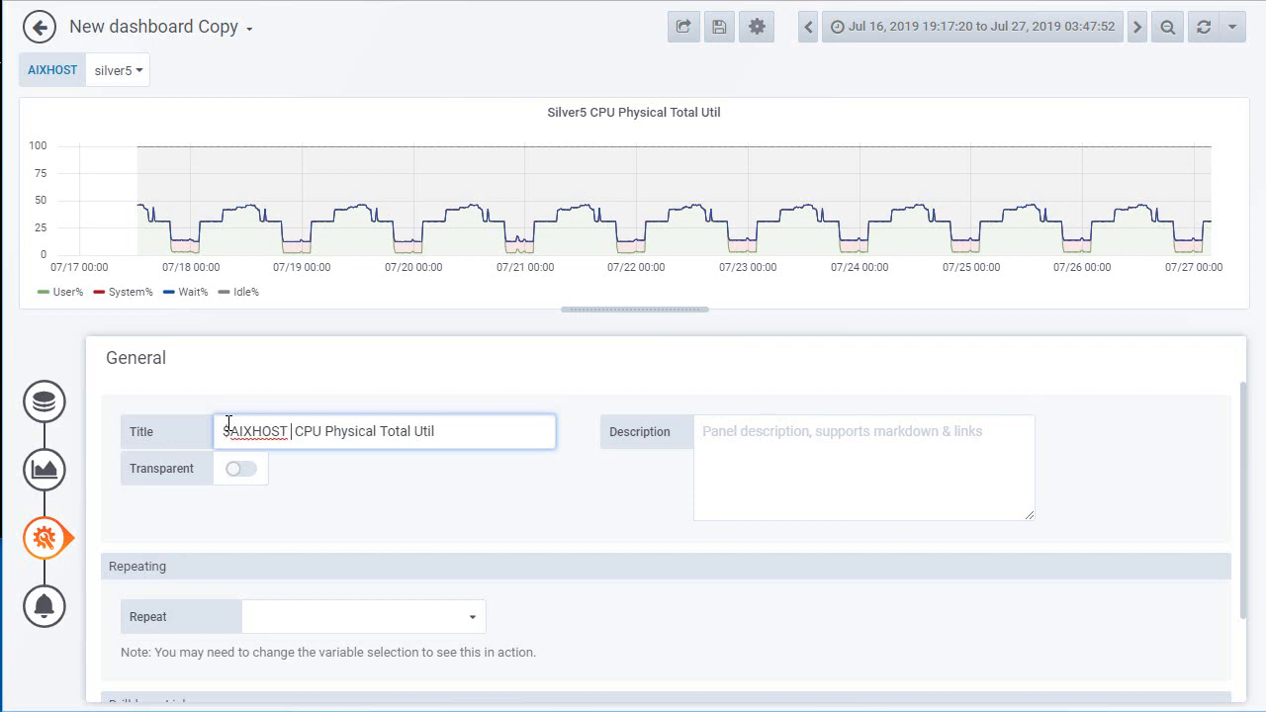
{"action": "key", "text": "BackSpace"}
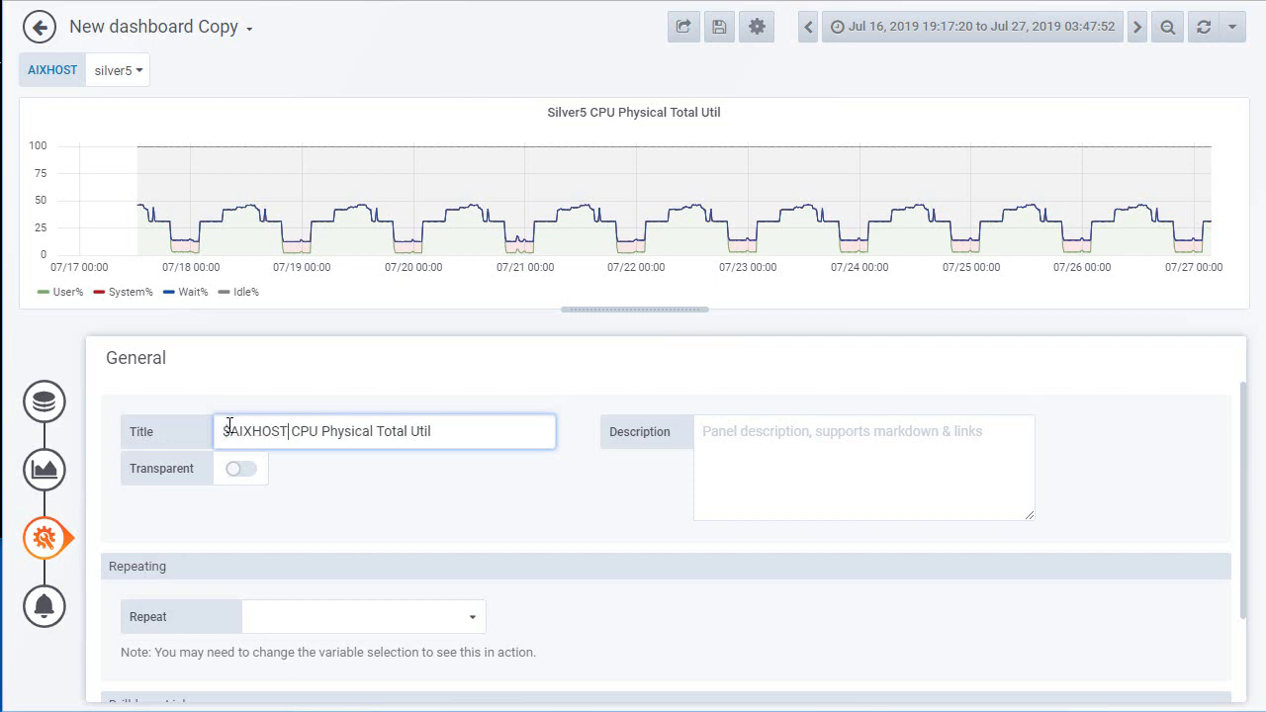
Step: Test the CPU panel's title and graph with host silver4, switch back to silver5 and return to the dashboard
{"action": "left_click", "coordinate": [138, 77]}
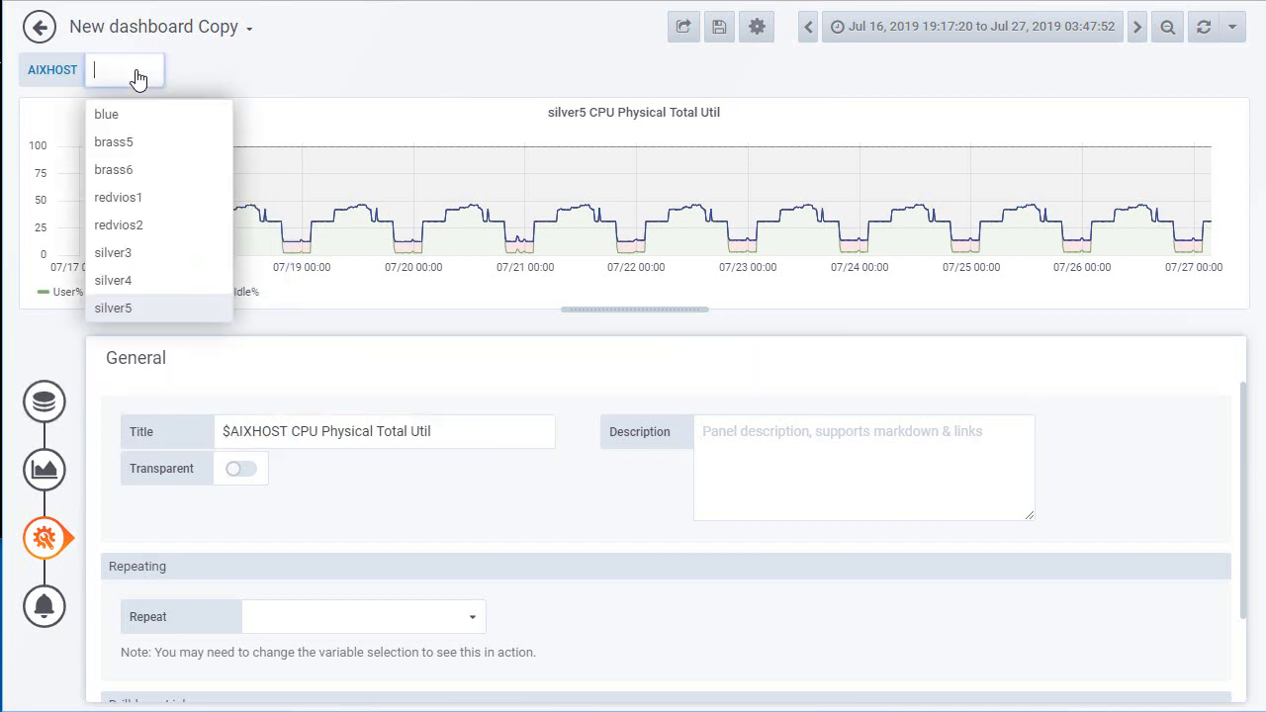
{"action": "left_click", "coordinate": [124, 285]}
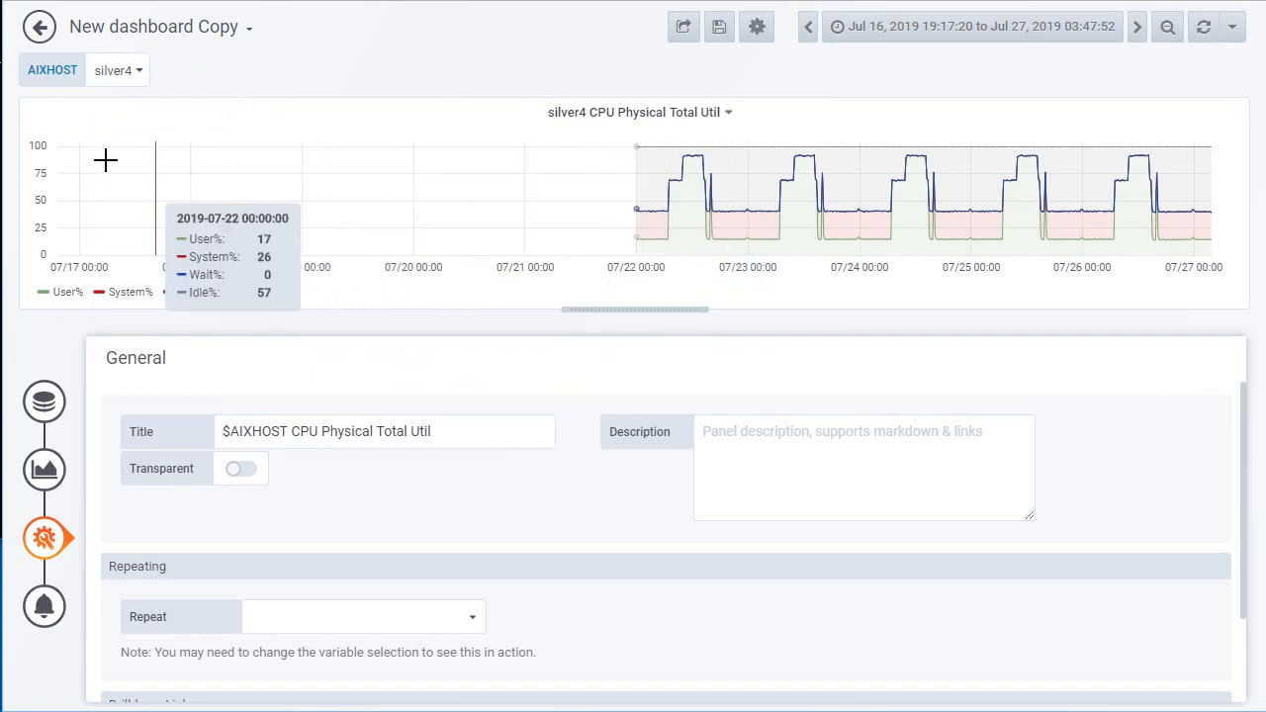
{"action": "left_click", "coordinate": [135, 73]}
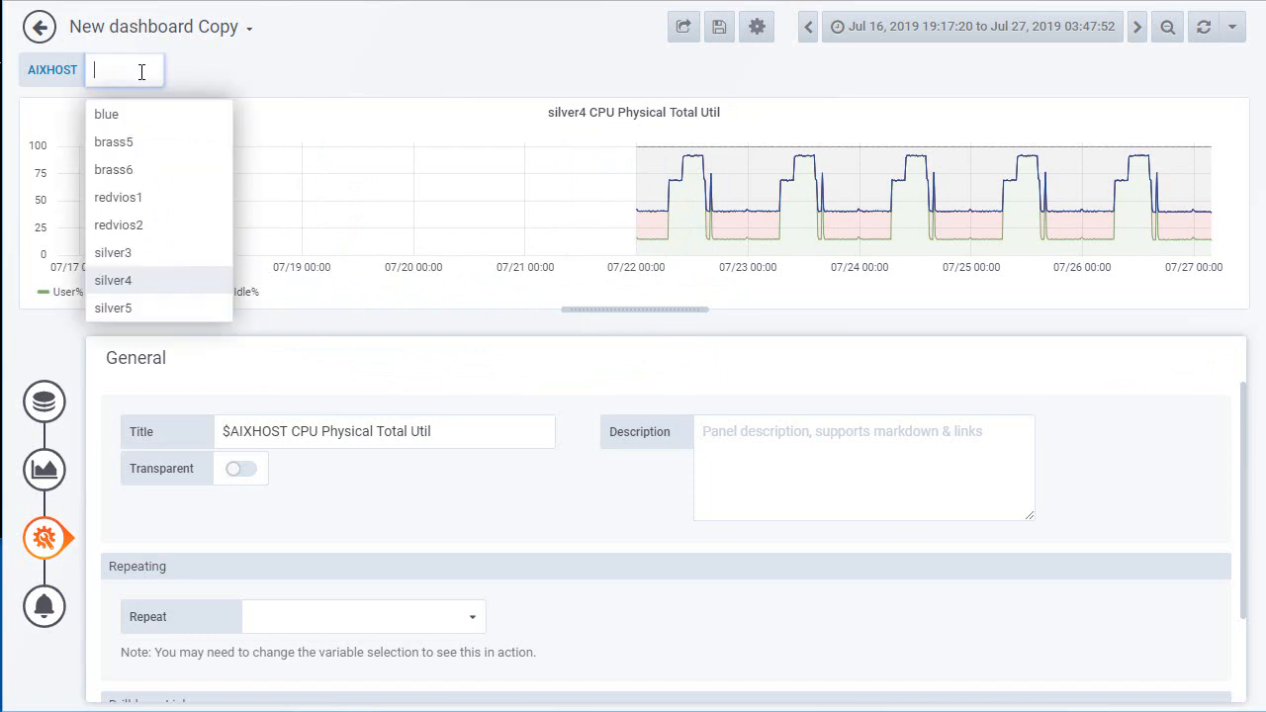
{"action": "left_click", "coordinate": [117, 309]}
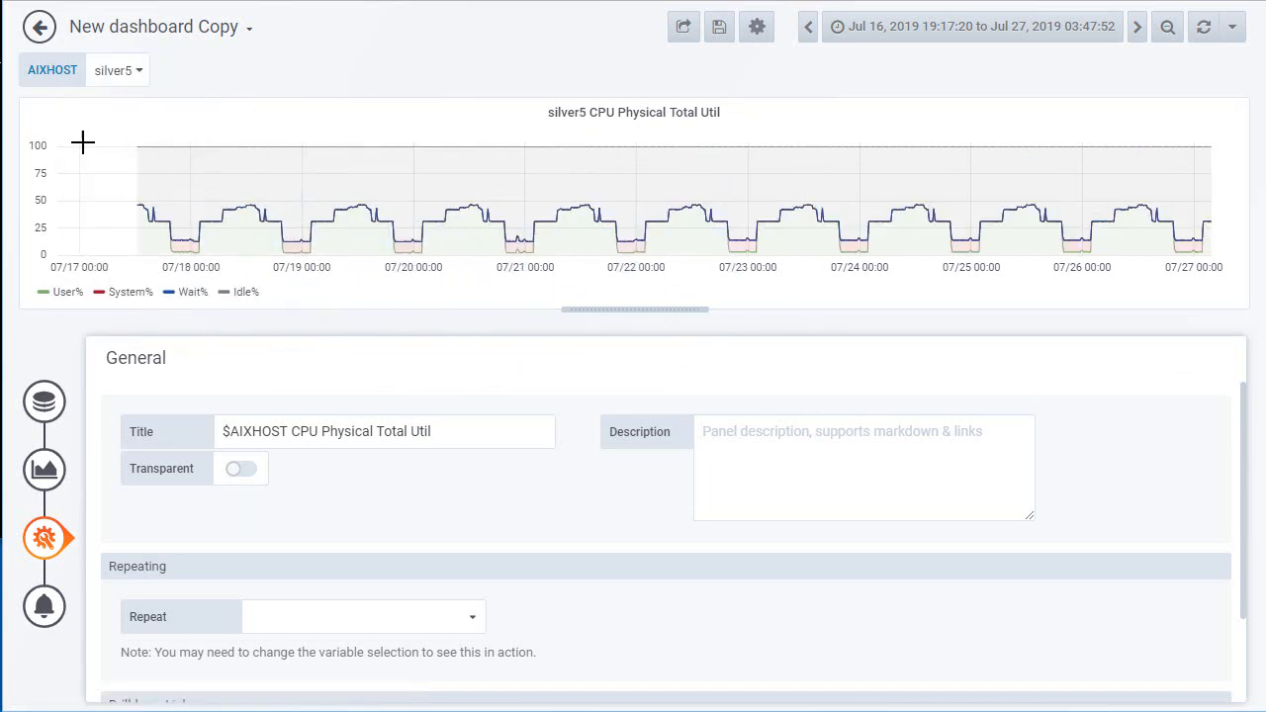
{"action": "left_click", "coordinate": [40, 28]}
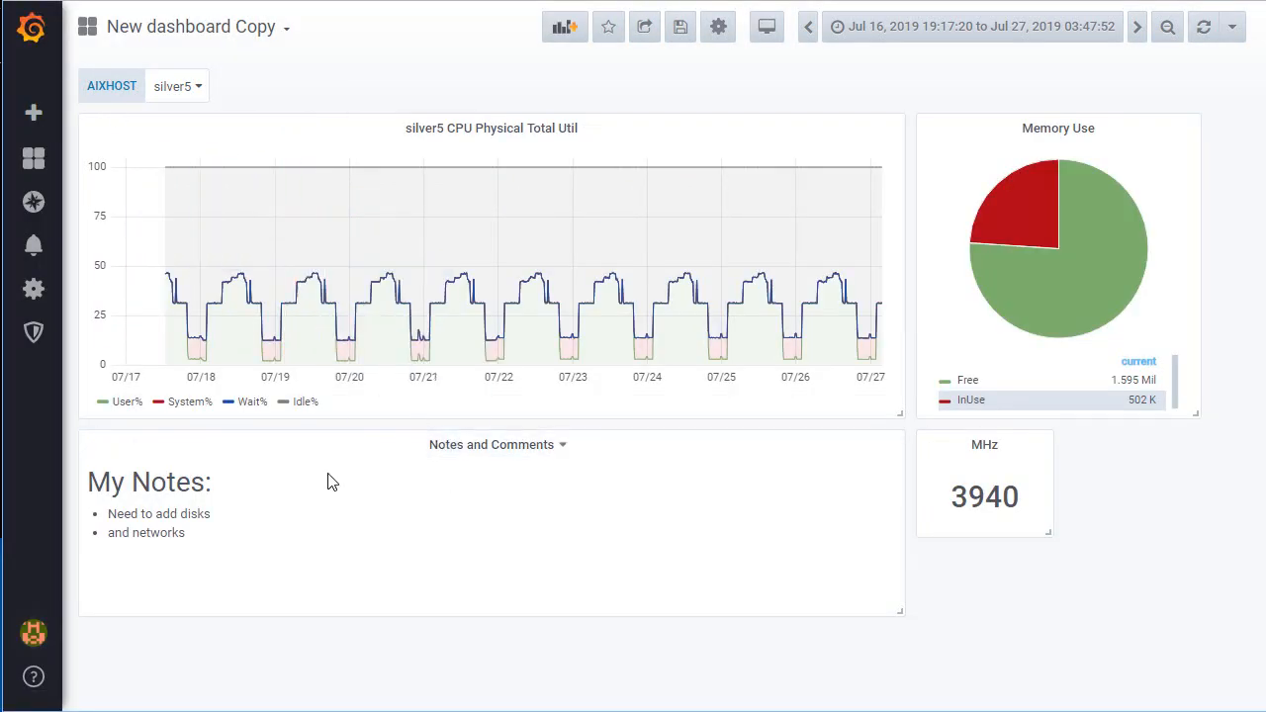
Step: Switch AIXHOST through silver3, silver4 and silver5 to compare the CPU, memory and MHz panels for each host
{"action": "left_click", "coordinate": [198, 86]}
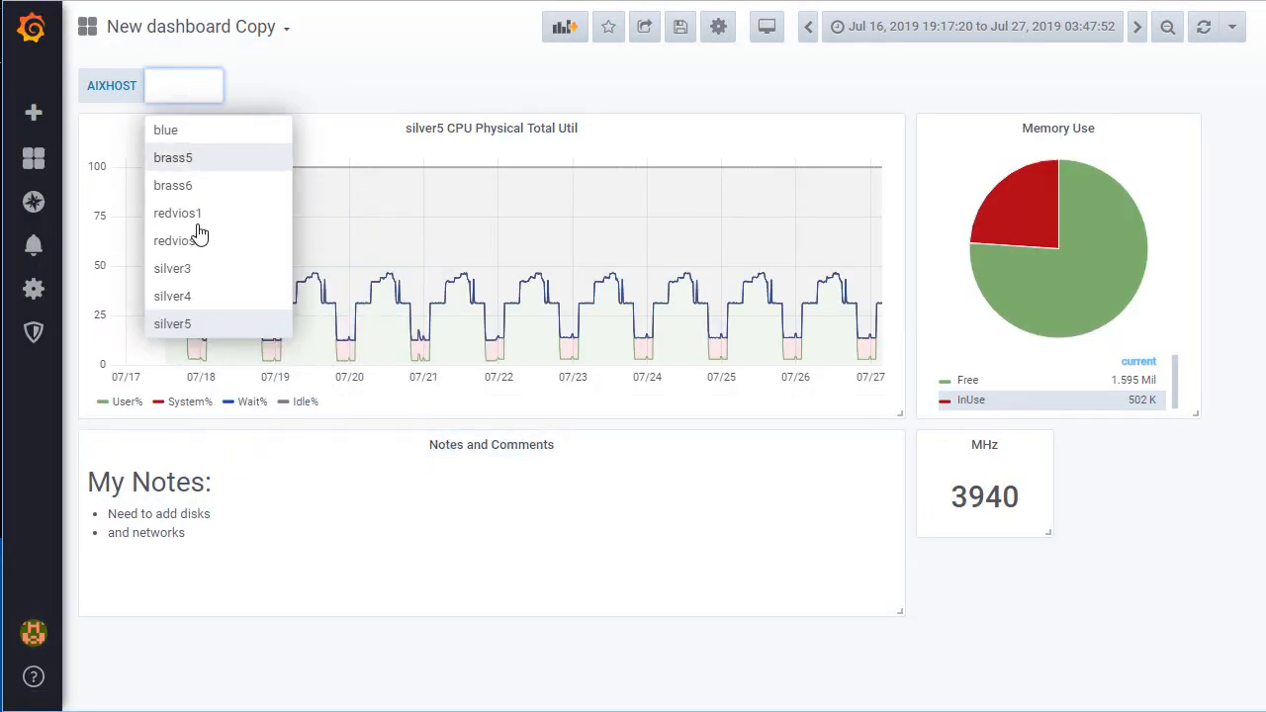
{"action": "left_click", "coordinate": [180, 271]}
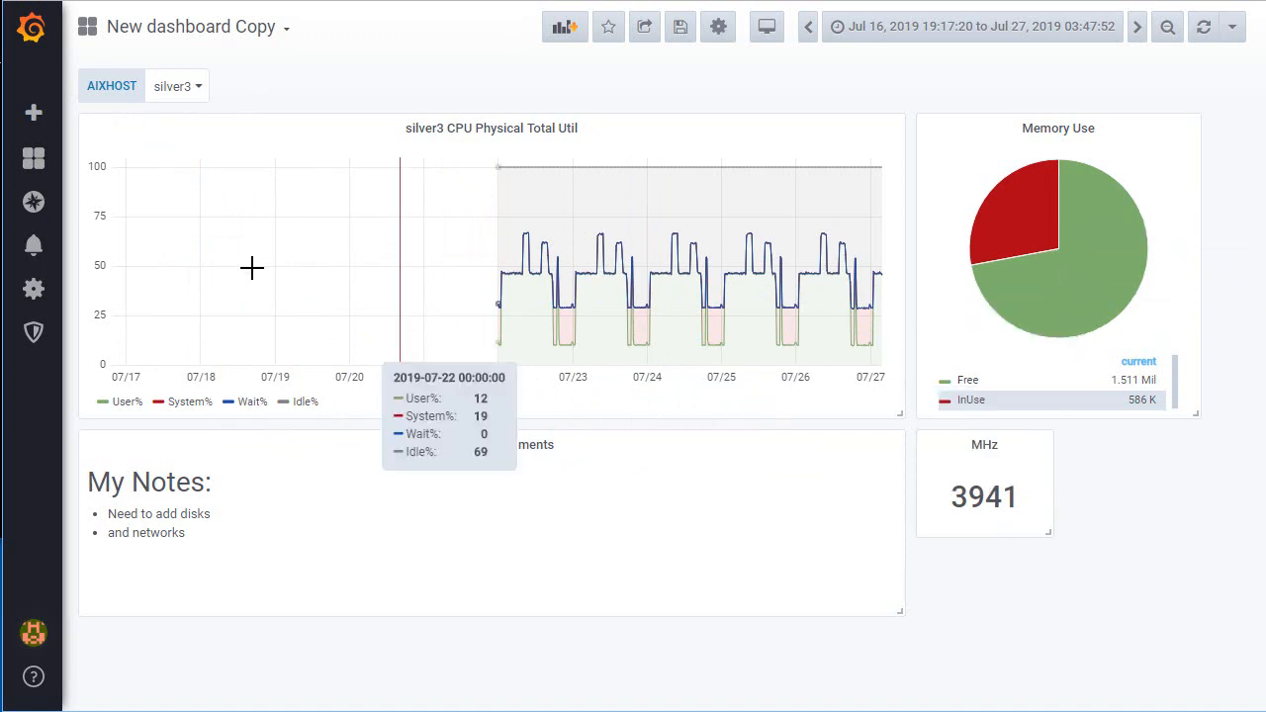
{"action": "left_click", "coordinate": [199, 92]}
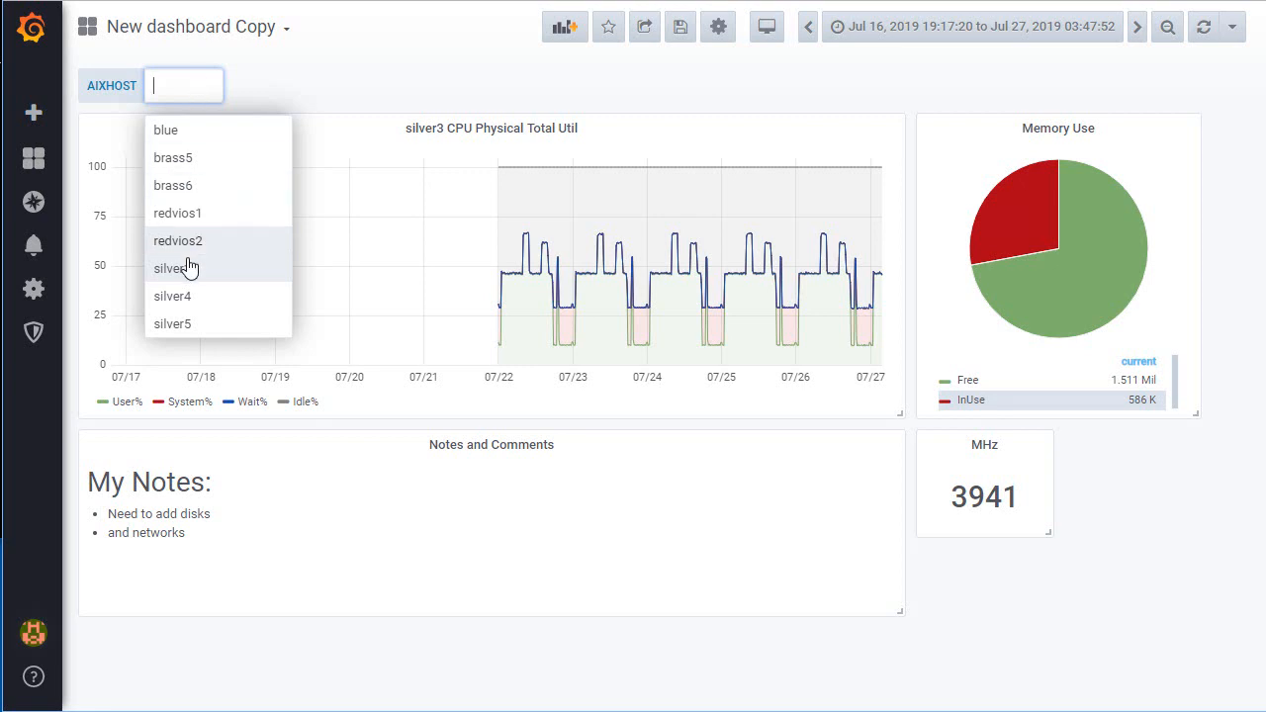
{"action": "left_click", "coordinate": [179, 300]}
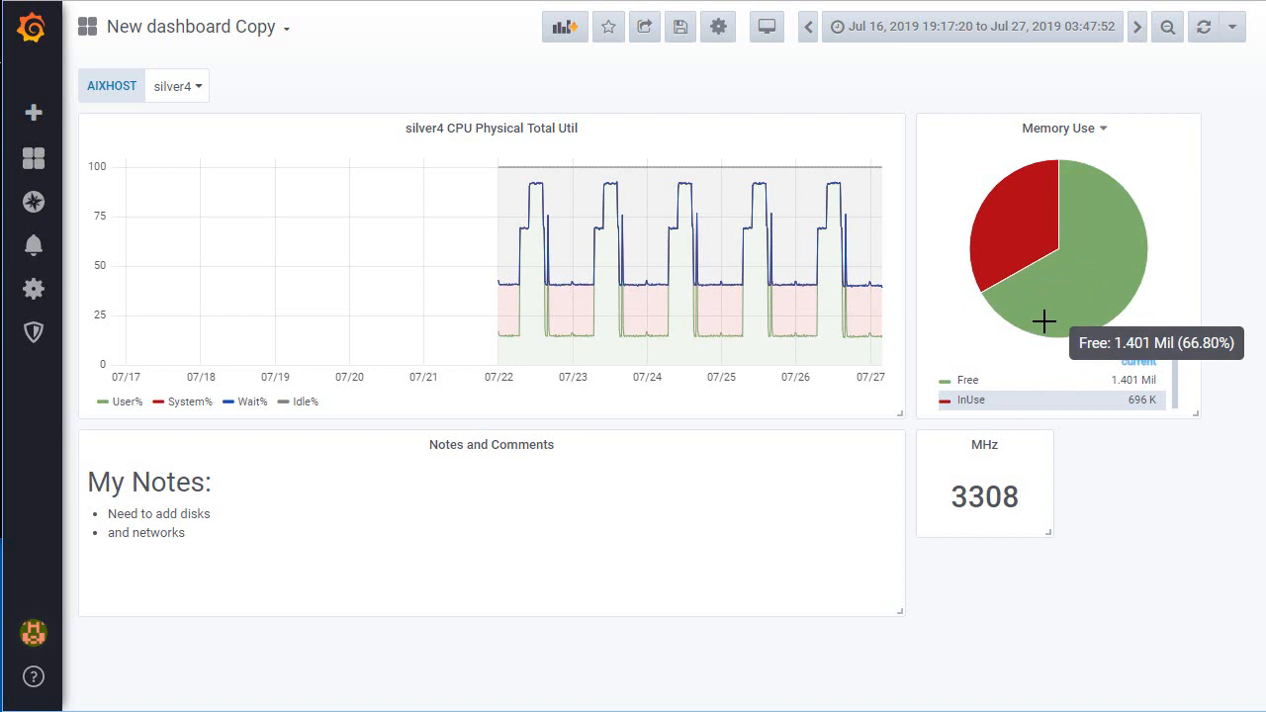
{"action": "left_click", "coordinate": [200, 89]}
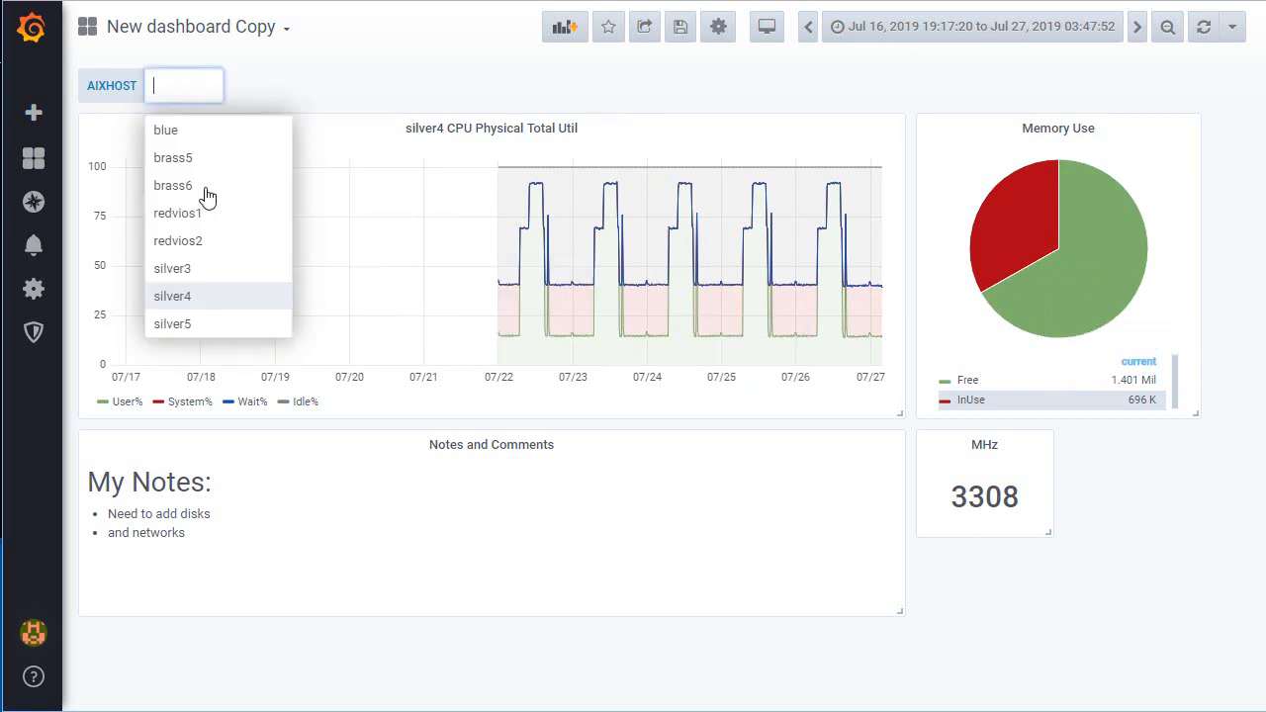
{"action": "left_click", "coordinate": [197, 326]}
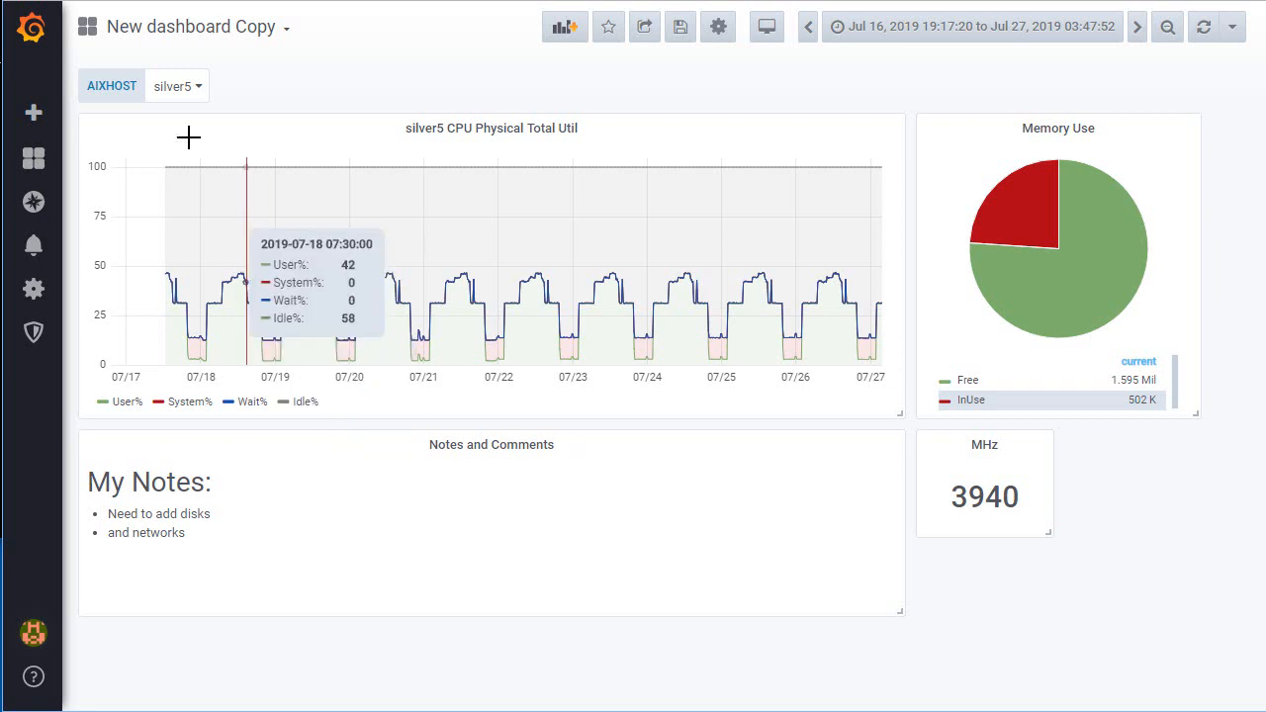
Step: Check the dashboard panels for hosts blue and brass6, and set AIXHOST back to silver5
{"action": "left_click", "coordinate": [200, 89]}
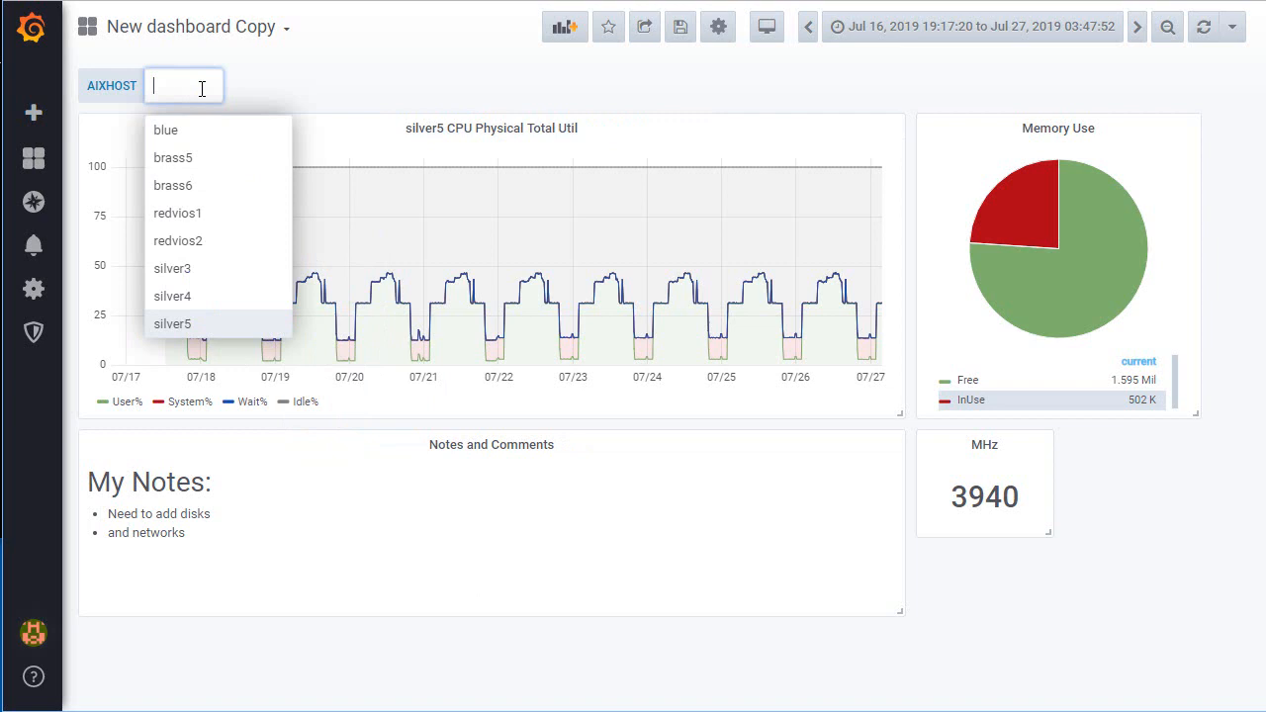
{"action": "left_click", "coordinate": [170, 133]}
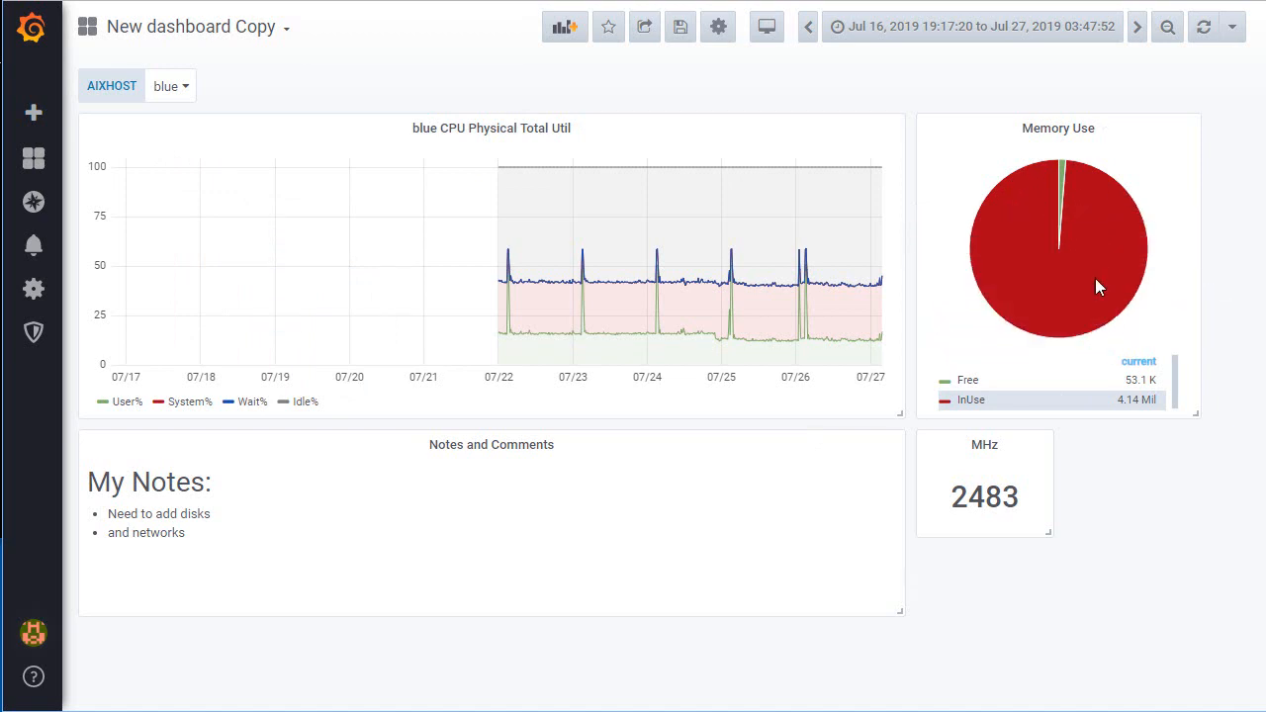
{"action": "left_click", "coordinate": [182, 88]}
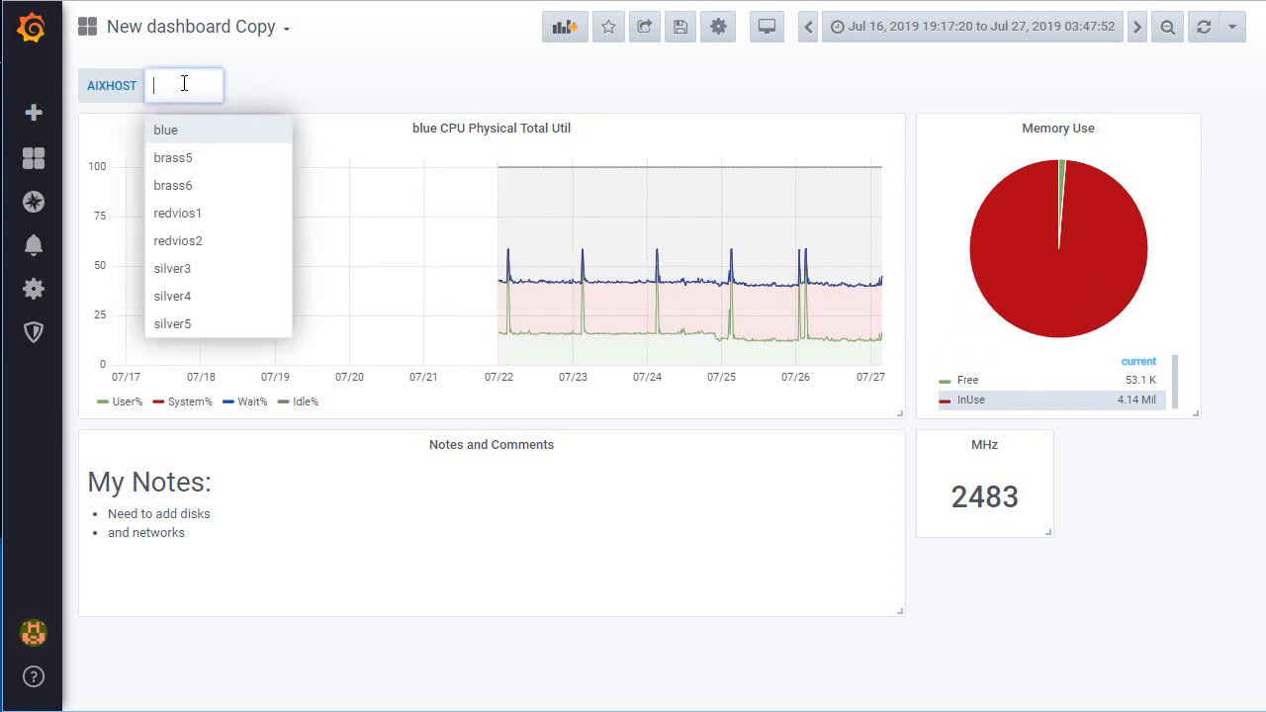
{"action": "left_click", "coordinate": [183, 188]}
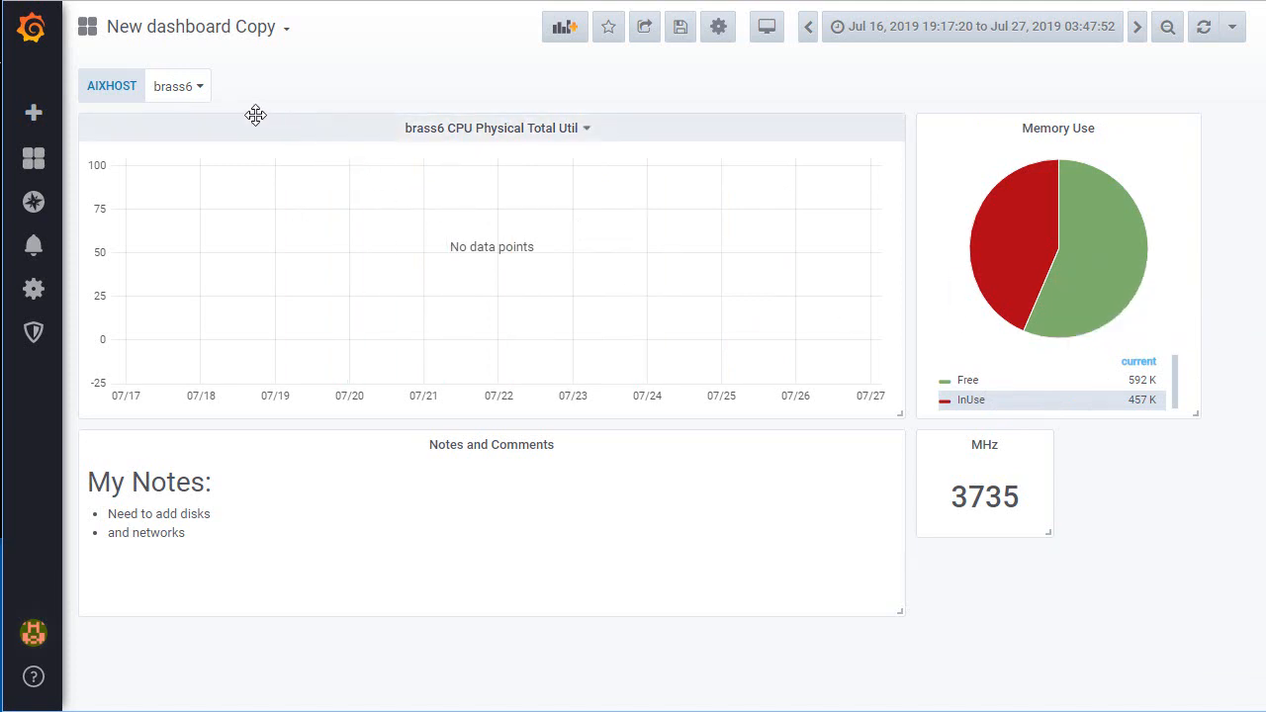
{"action": "left_click", "coordinate": [201, 91]}
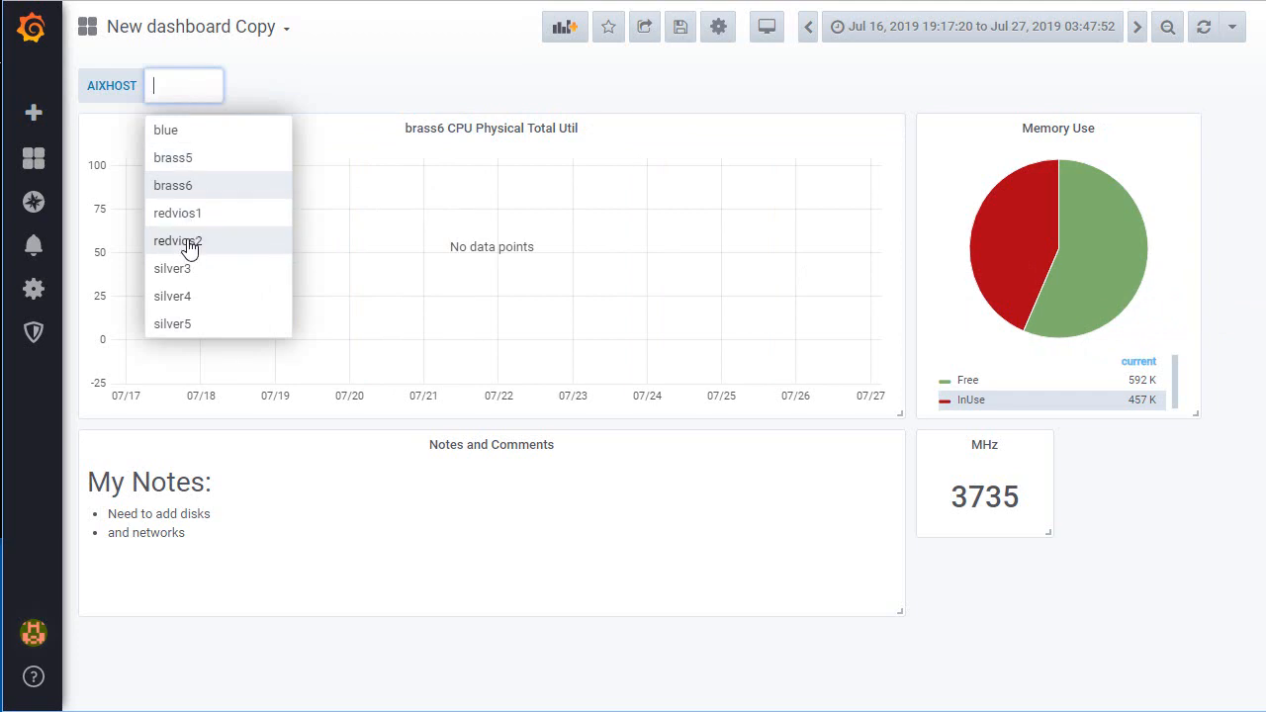
{"action": "left_click", "coordinate": [371, 441]}
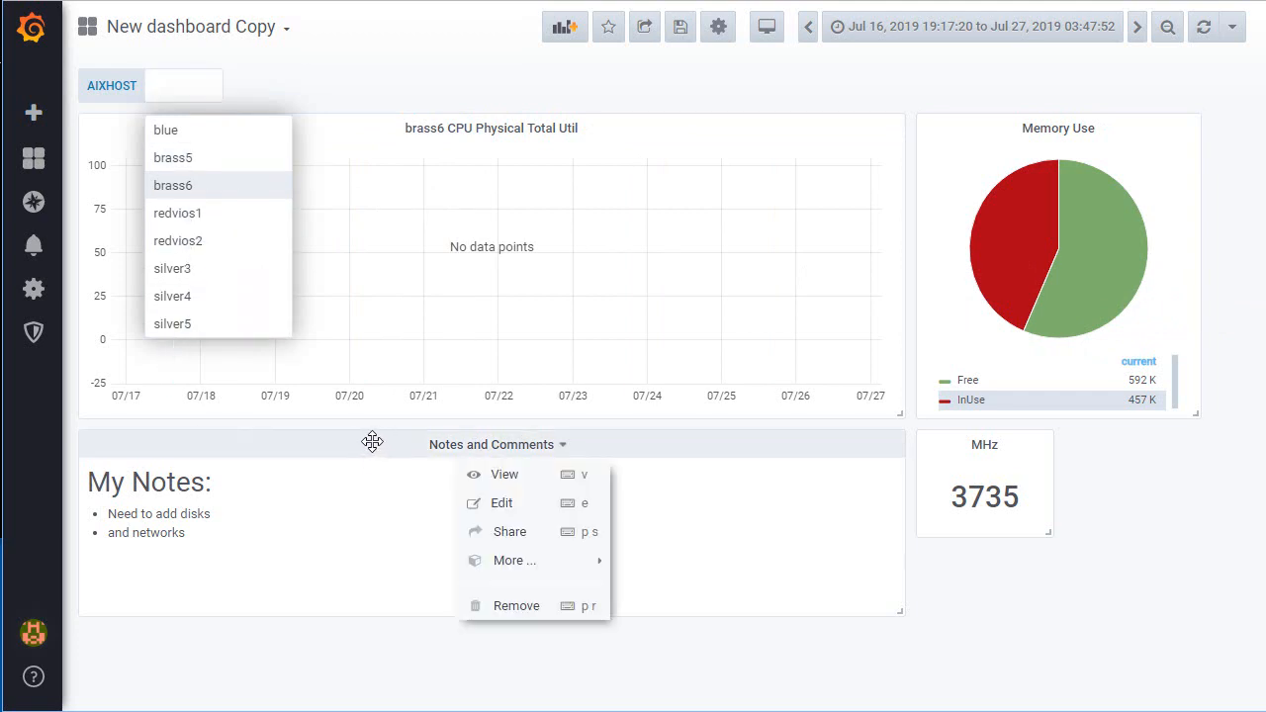
{"action": "left_click", "coordinate": [471, 682]}
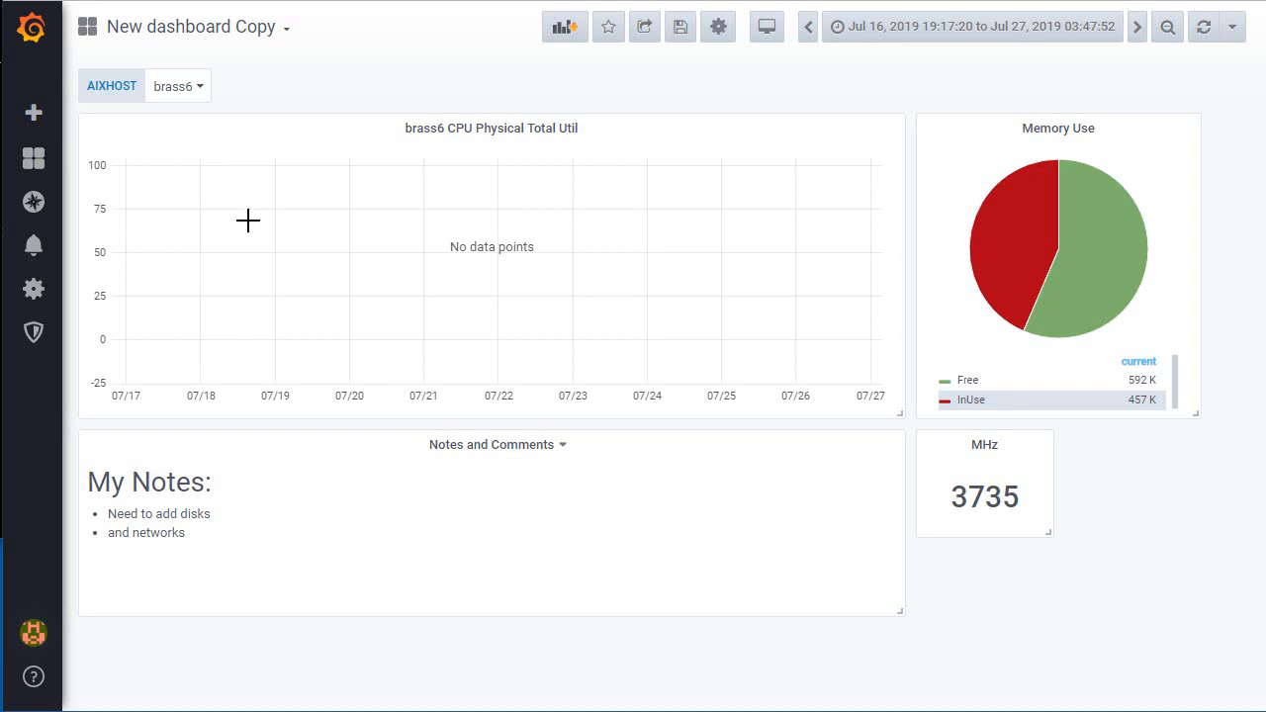
{"action": "left_click", "coordinate": [198, 90]}
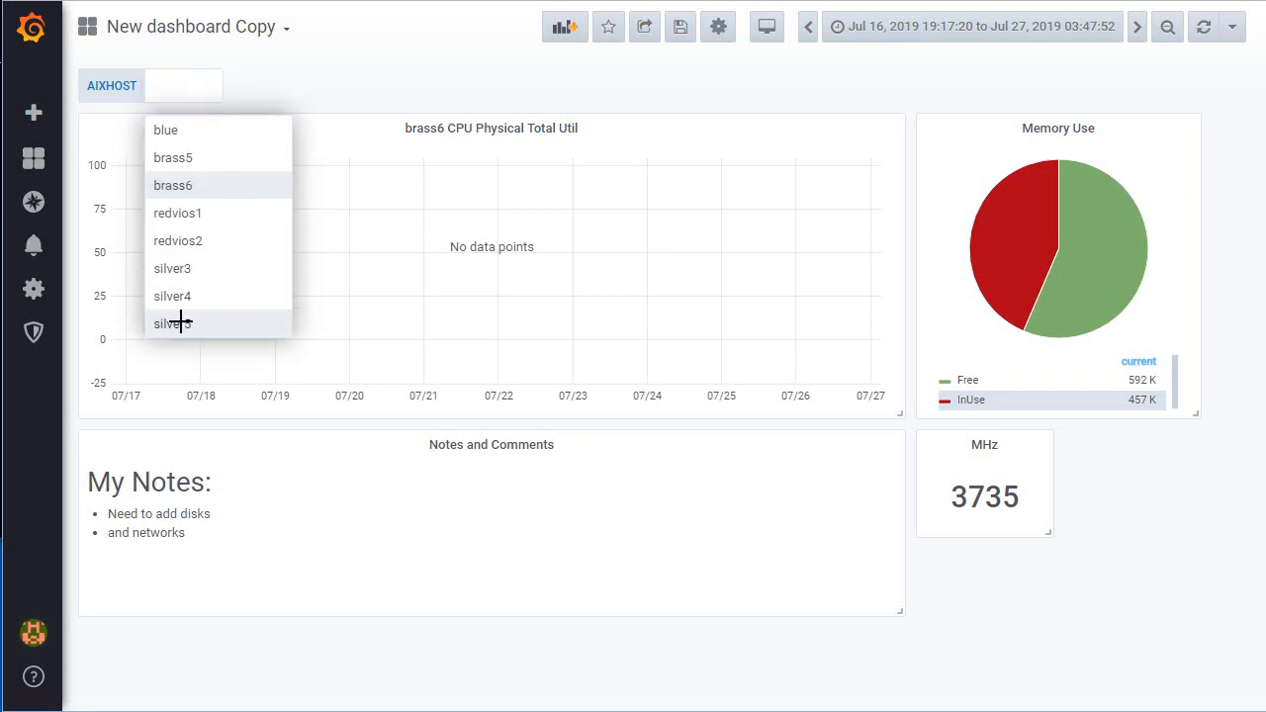
{"action": "left_click", "coordinate": [179, 321]}
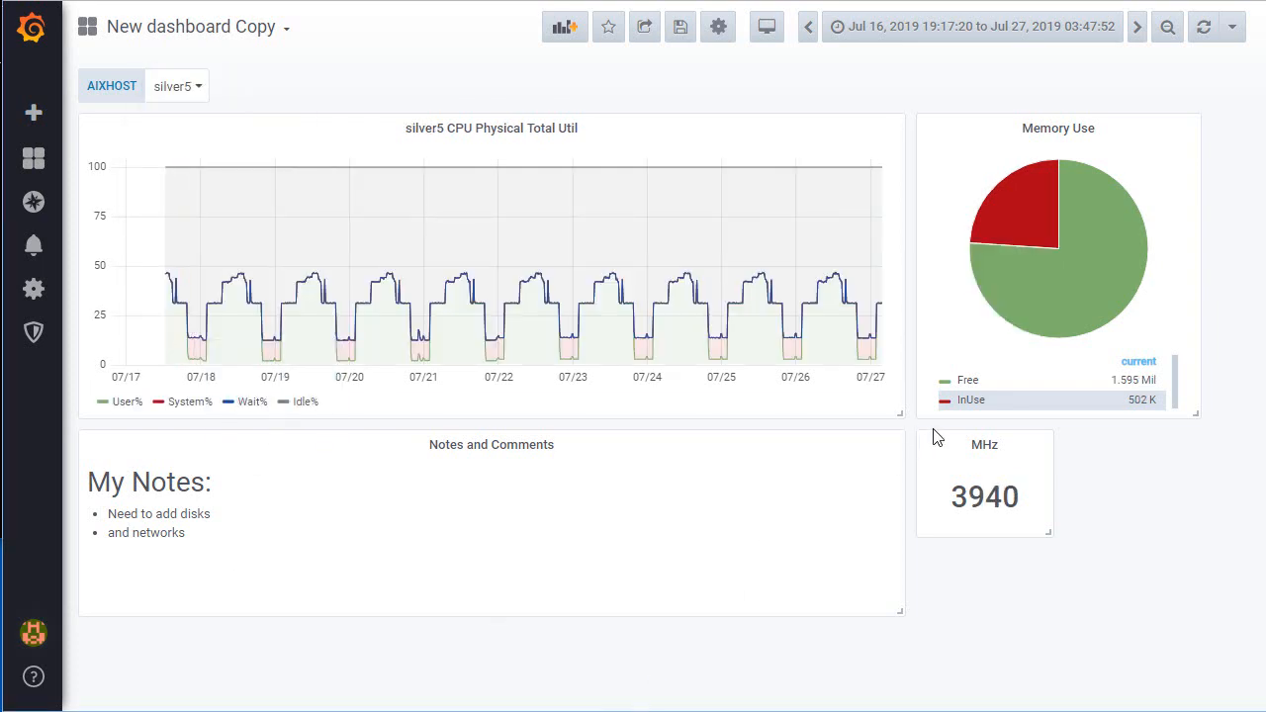
Step: Enlarge the CPU Physical Total Util panel downward to nearly twice its height, keeping its width
{"action": "left_click_drag", "start_coordinate": [899, 413], "coordinate": [887, 664]}
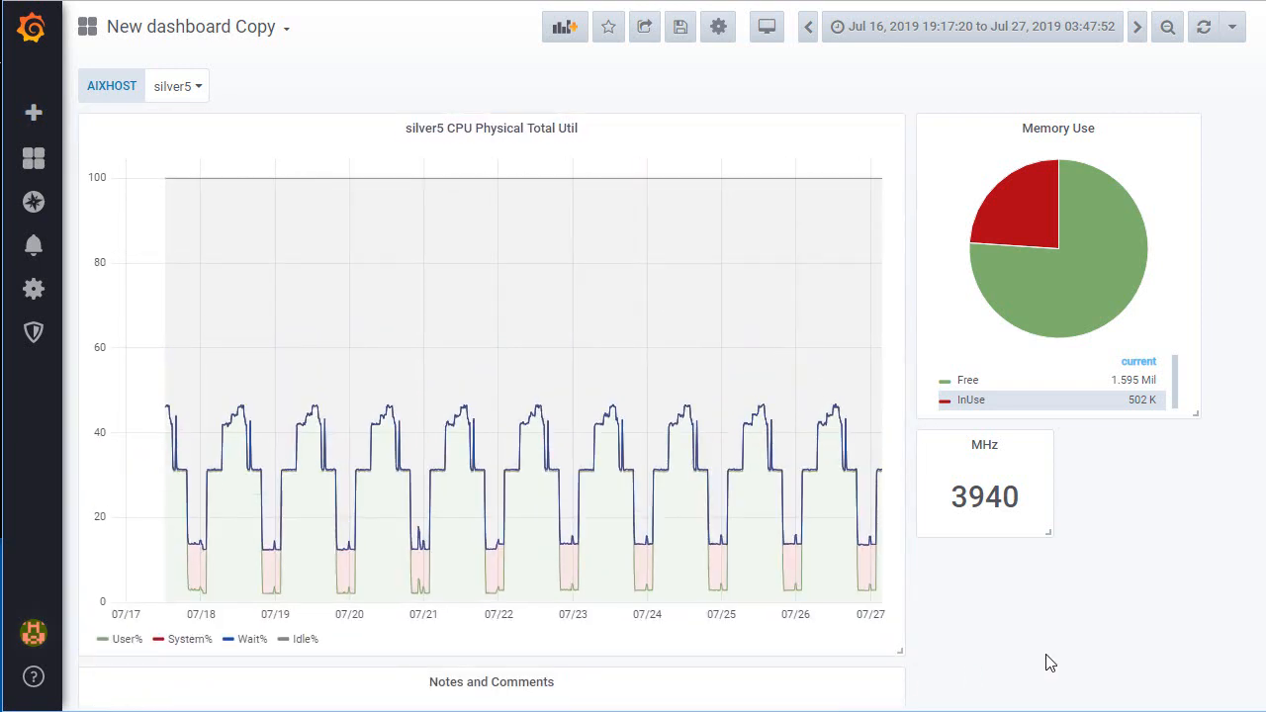